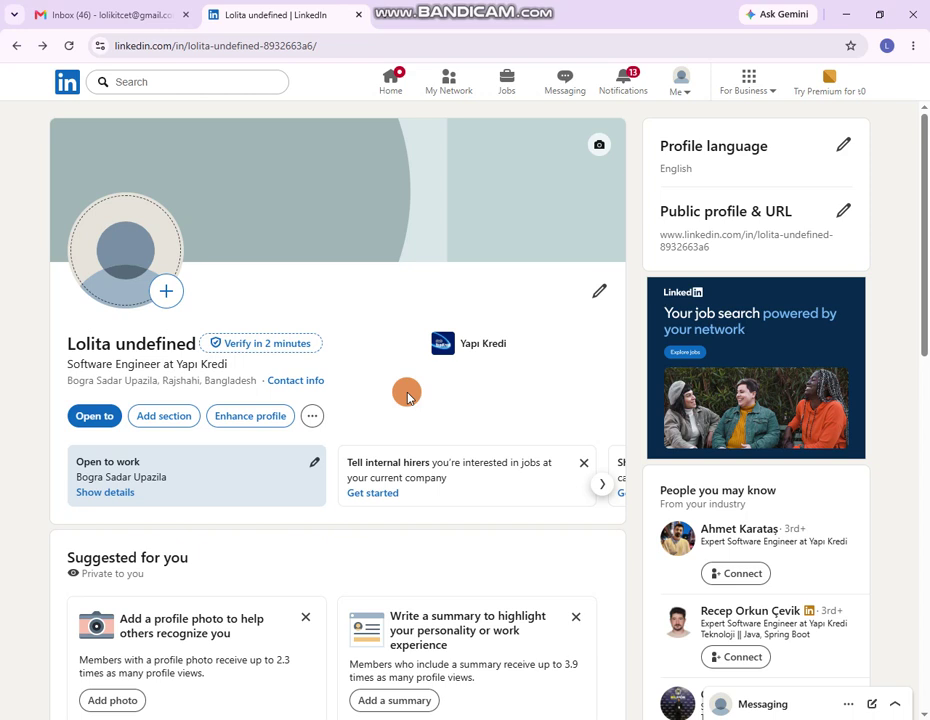
Search LinkedIn for the recent query "Let's Connect" and limit the results to posts
left_click(162, 80)
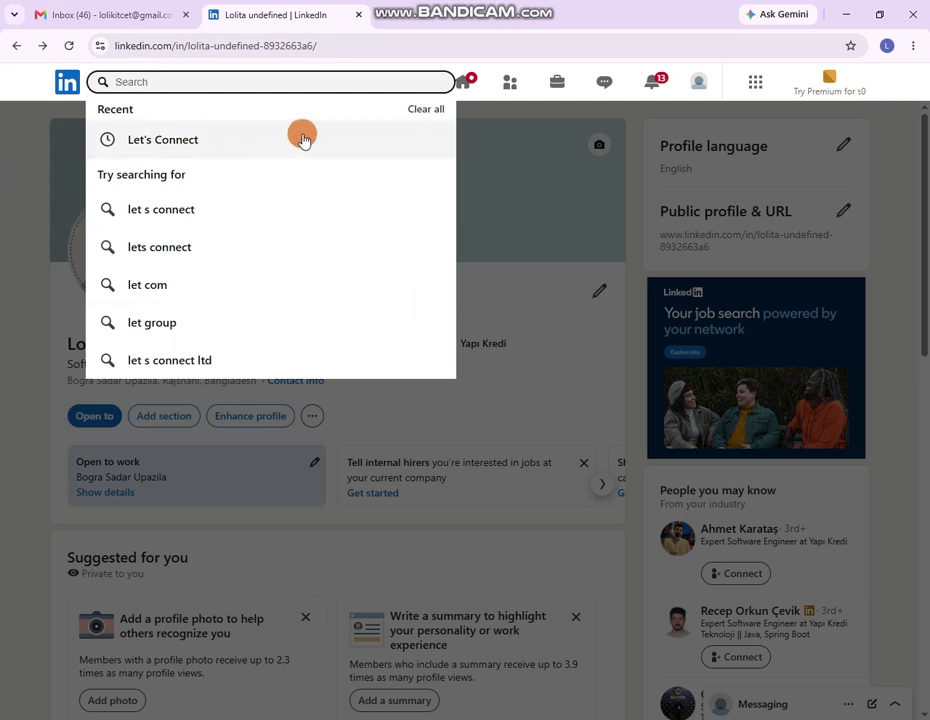
left_click(180, 139)
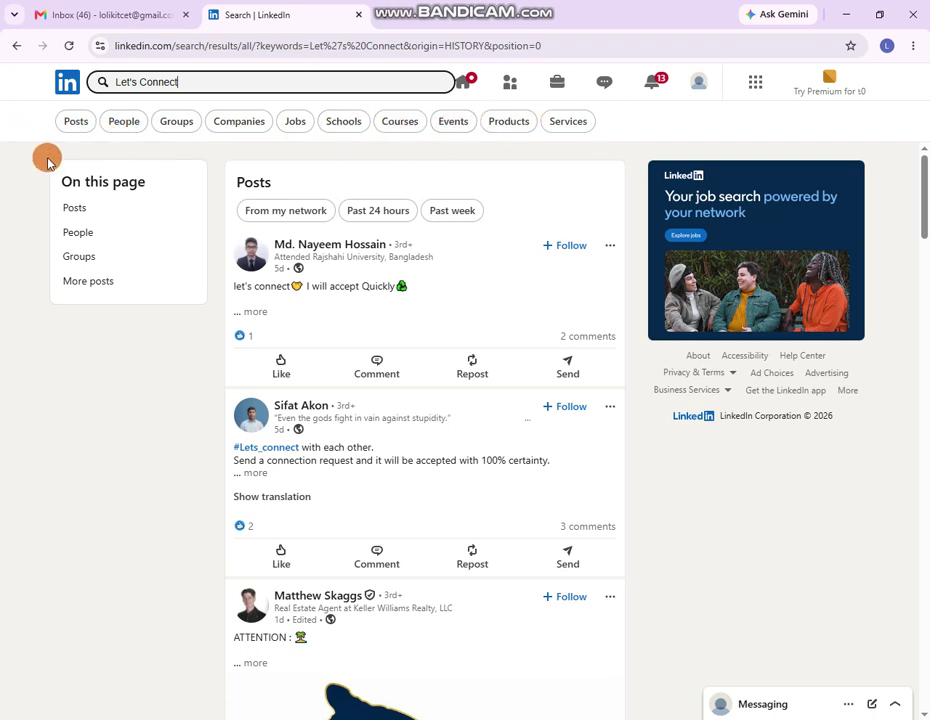
left_click(75, 121)
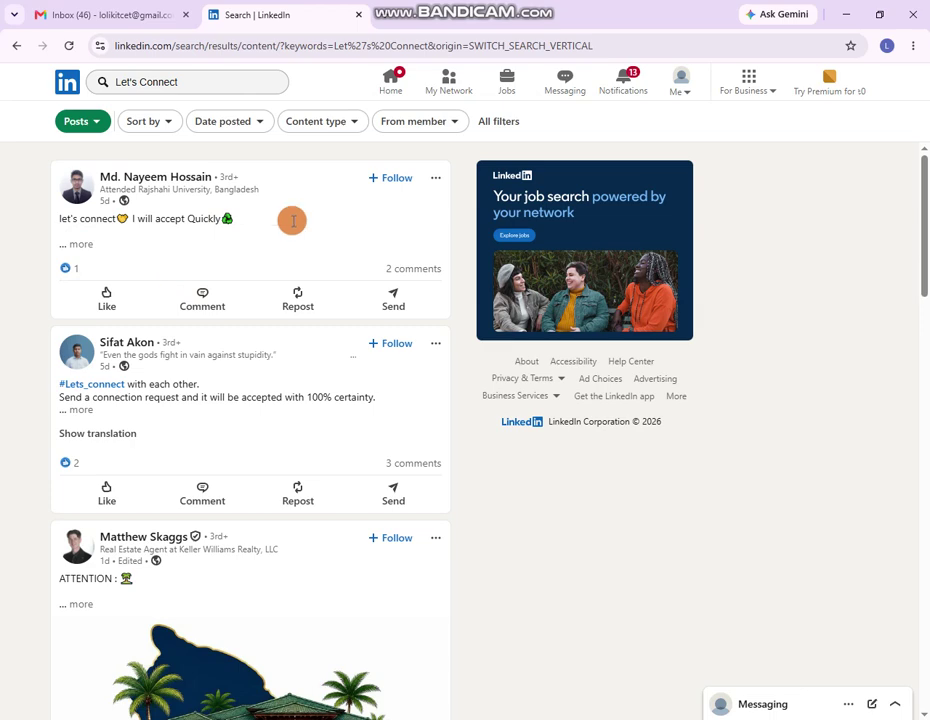
Look through the "Let's Connect" post results for people inviting connection requests
scroll(264, 324, "down", 10)
scroll(260, 385, "down", 3)
scroll(258, 387, "down", 6)
scroll(278, 327, "up", 3)
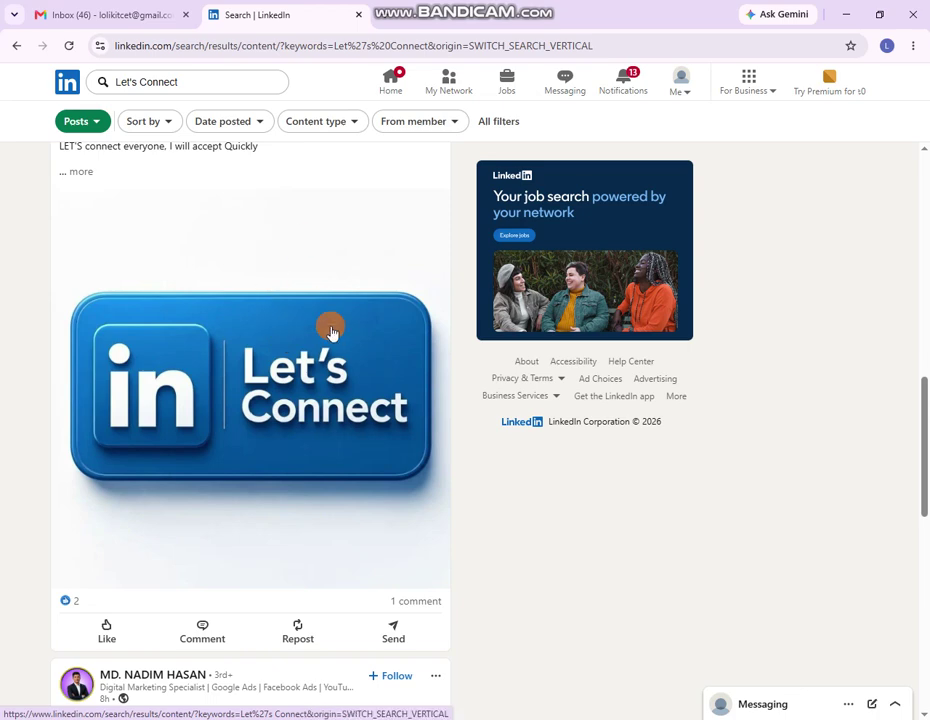
scroll(301, 330, "up", 2)
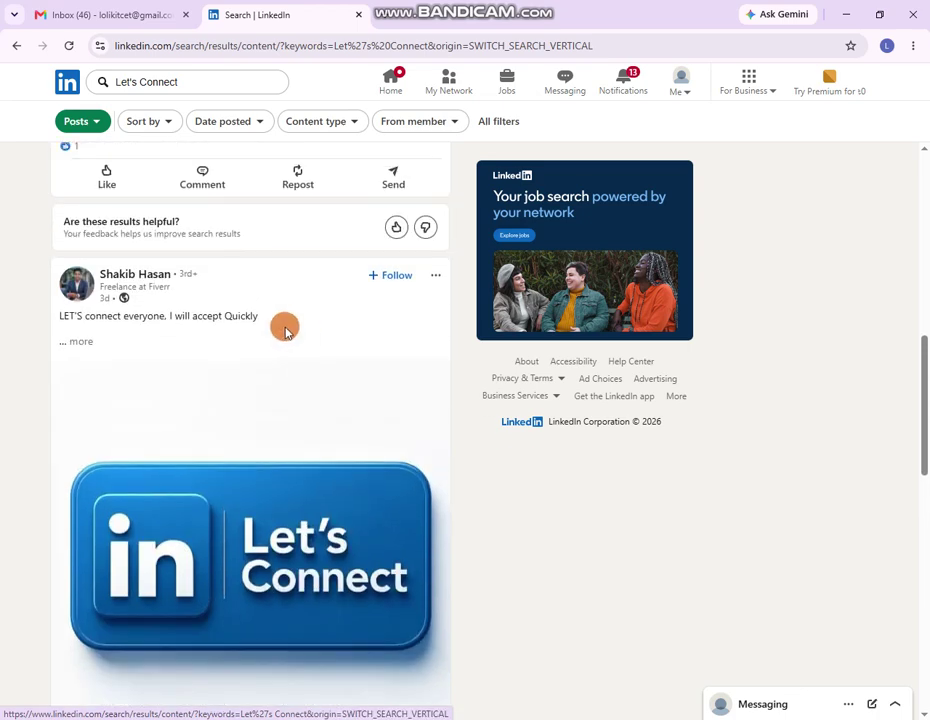
scroll(285, 335, "down", 5)
scroll(272, 345, "up", 5)
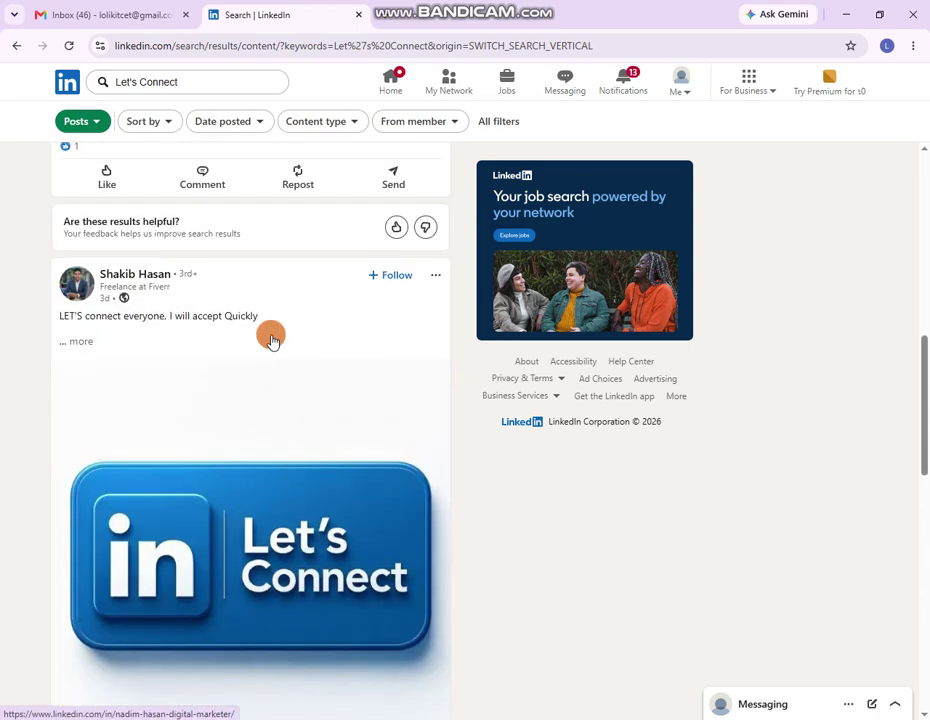
scroll(270, 335, "up", 5)
scroll(284, 322, "up", 2)
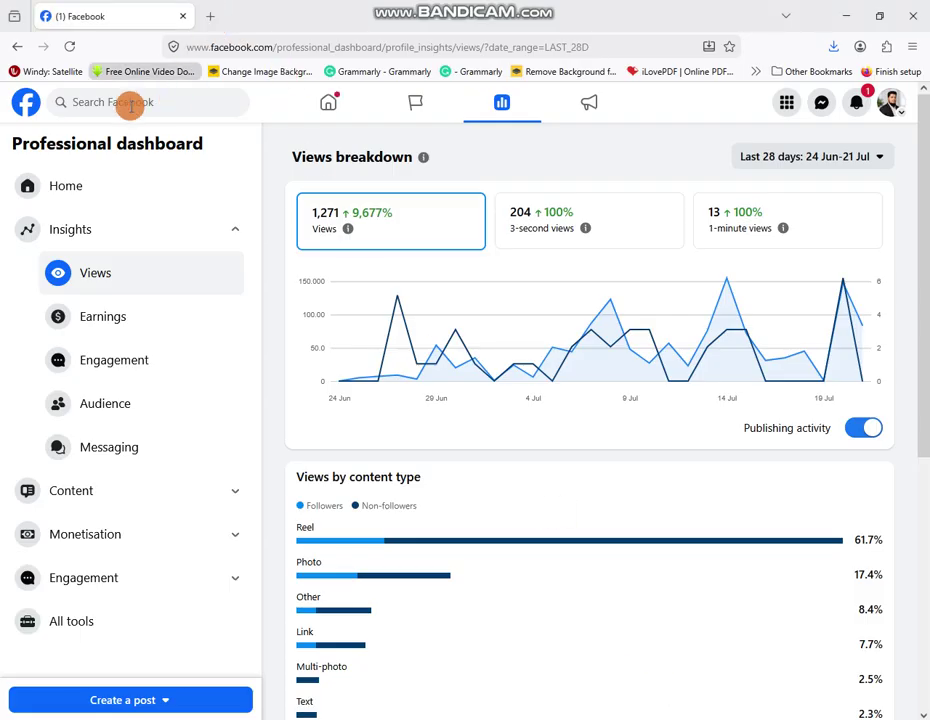
Switch to Facebook and open the profile of the LinkedIn Rent info BD page
left_click(79, 103)
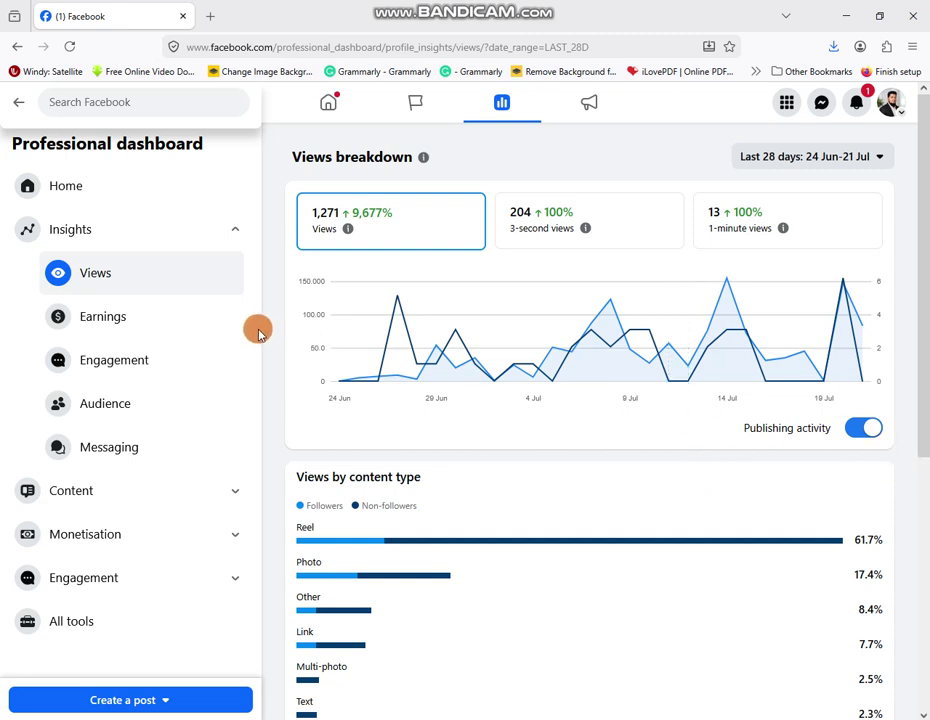
left_click(78, 187)
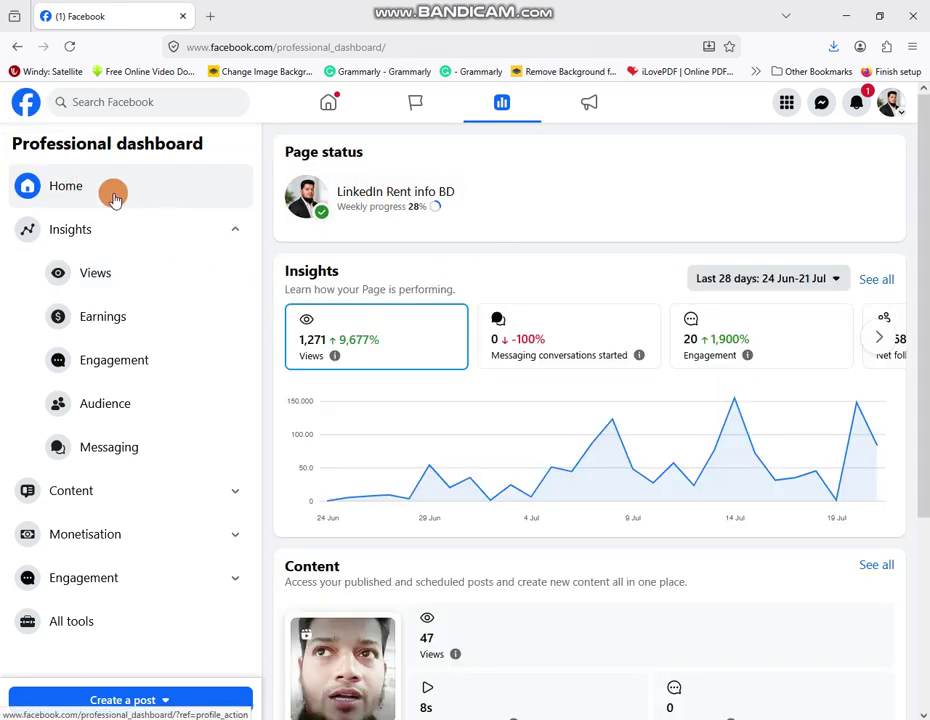
left_click(395, 196)
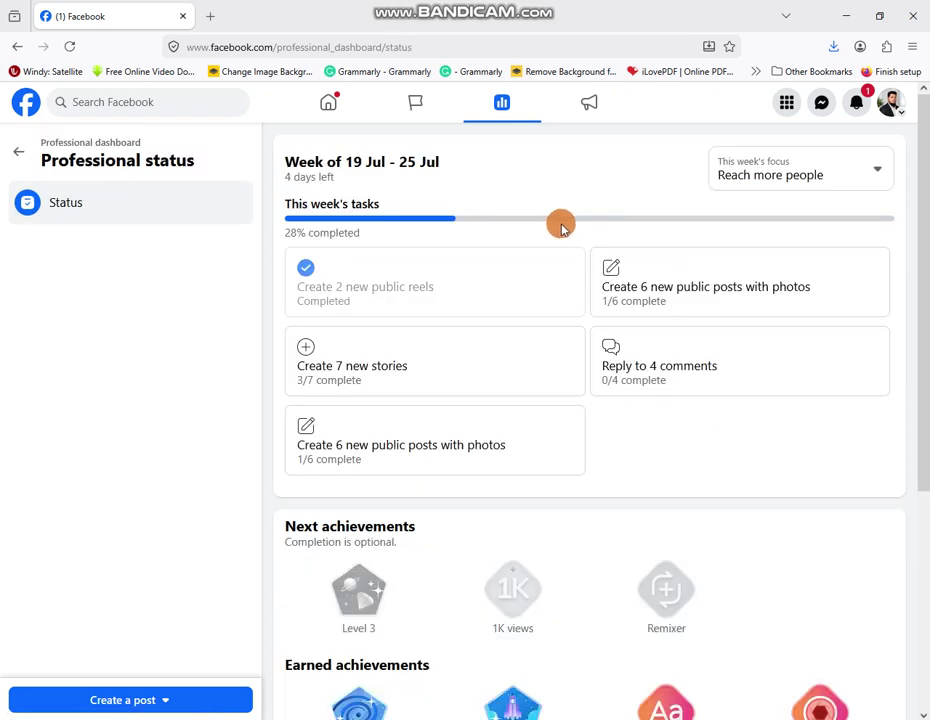
left_click(893, 107)
left_click(324, 100)
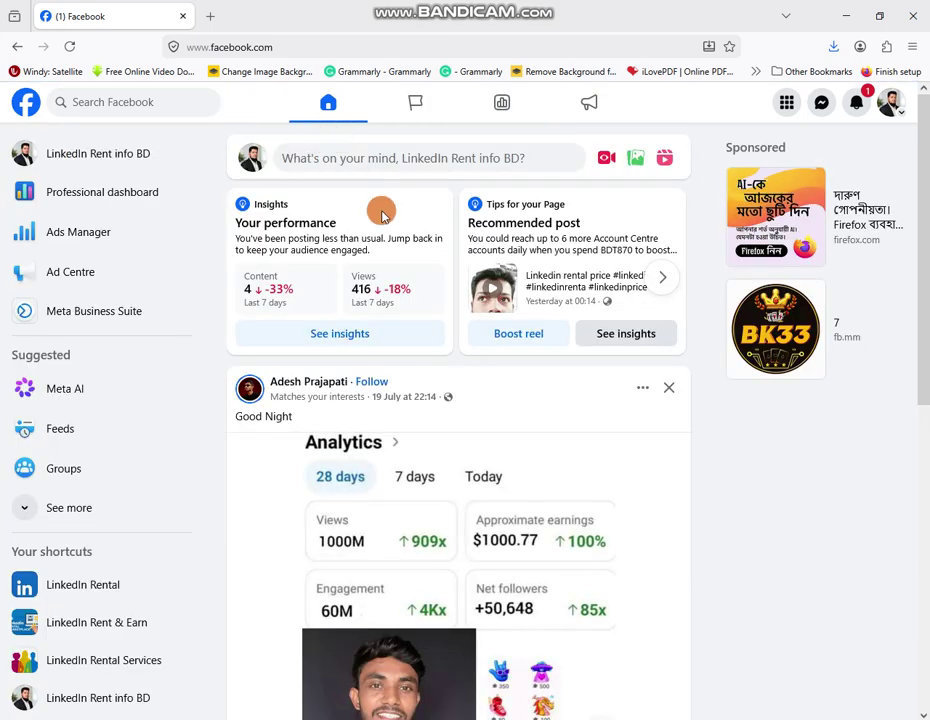
left_click(60, 154)
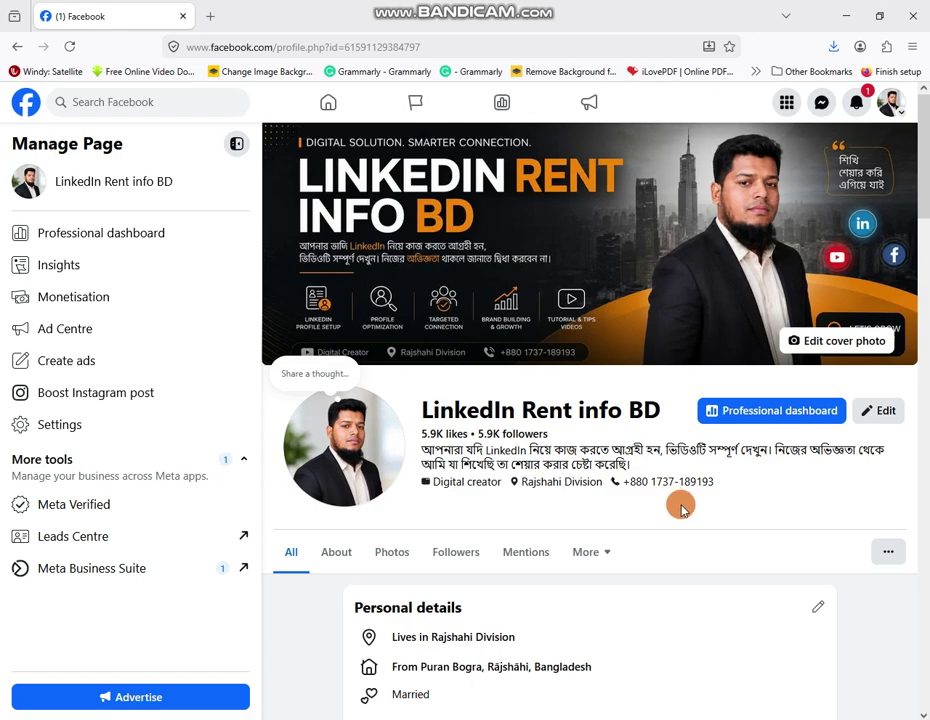
Look through the page's personal details, contact info and recent posts
scroll(681, 510, "down", 8)
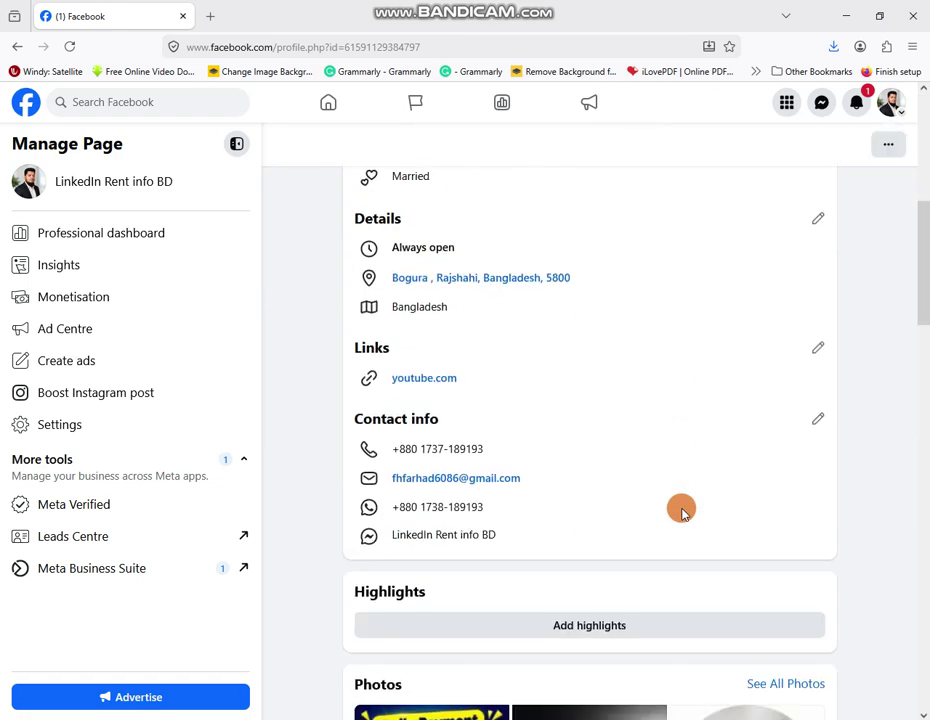
scroll(684, 515, "down", 8)
scroll(683, 511, "up", 3)
scroll(683, 511, "down", 10)
scroll(684, 512, "up", 15)
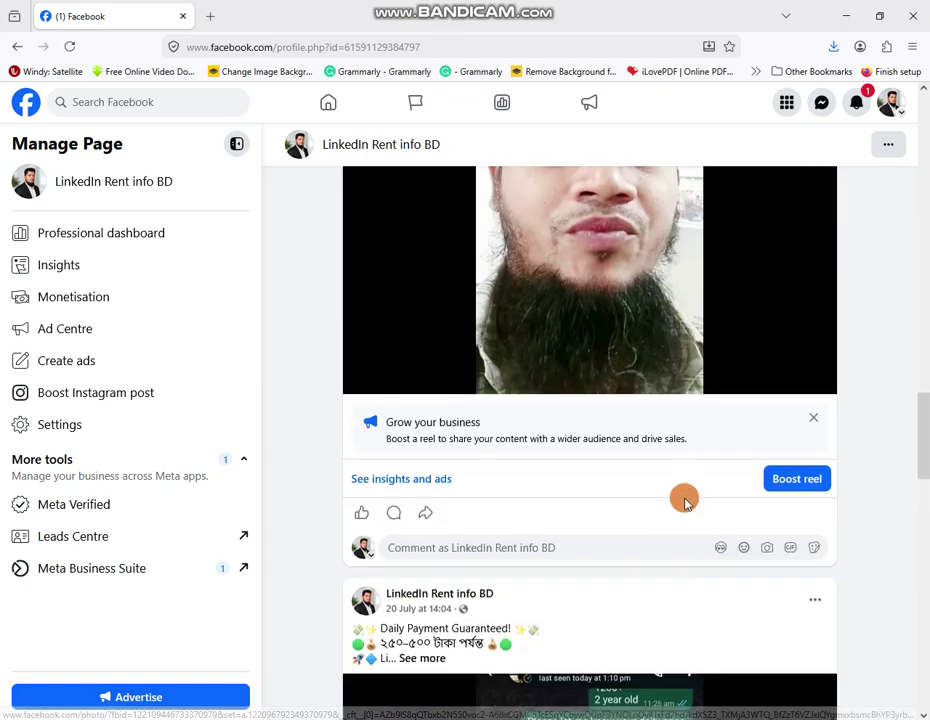
scroll(684, 500, "up", 4)
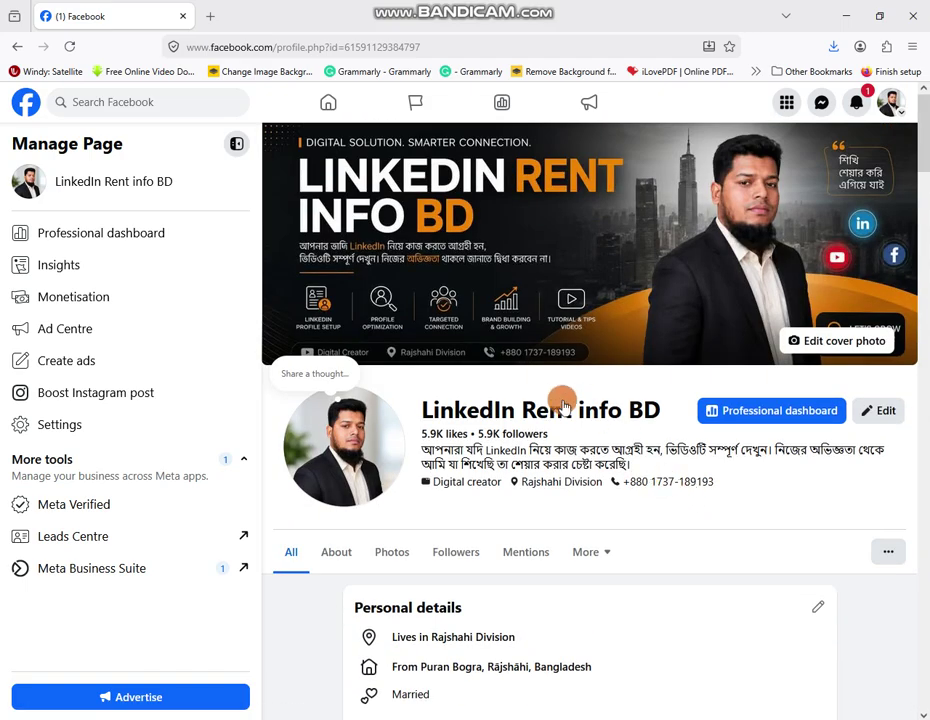
Search Facebook for "linkedin connections" and limit the results to groups
left_click(114, 105)
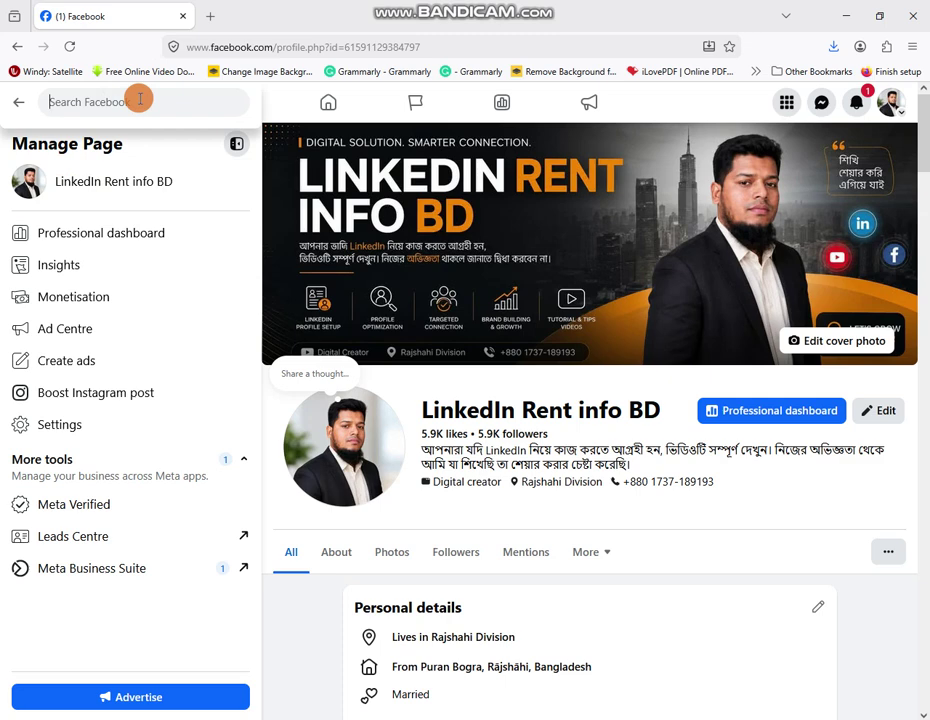
type("lin")
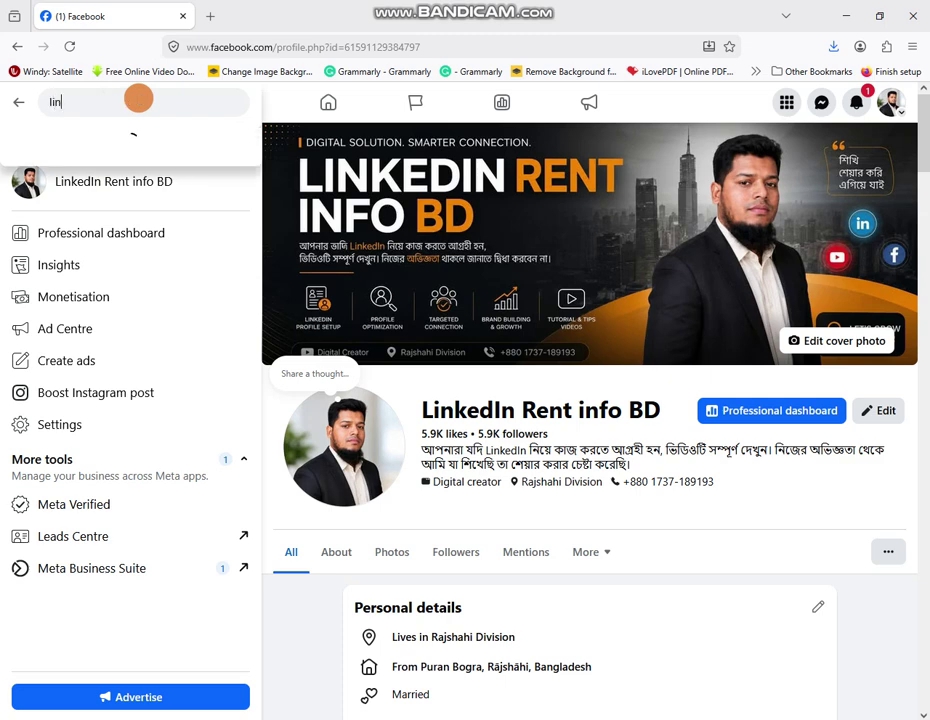
type("ke")
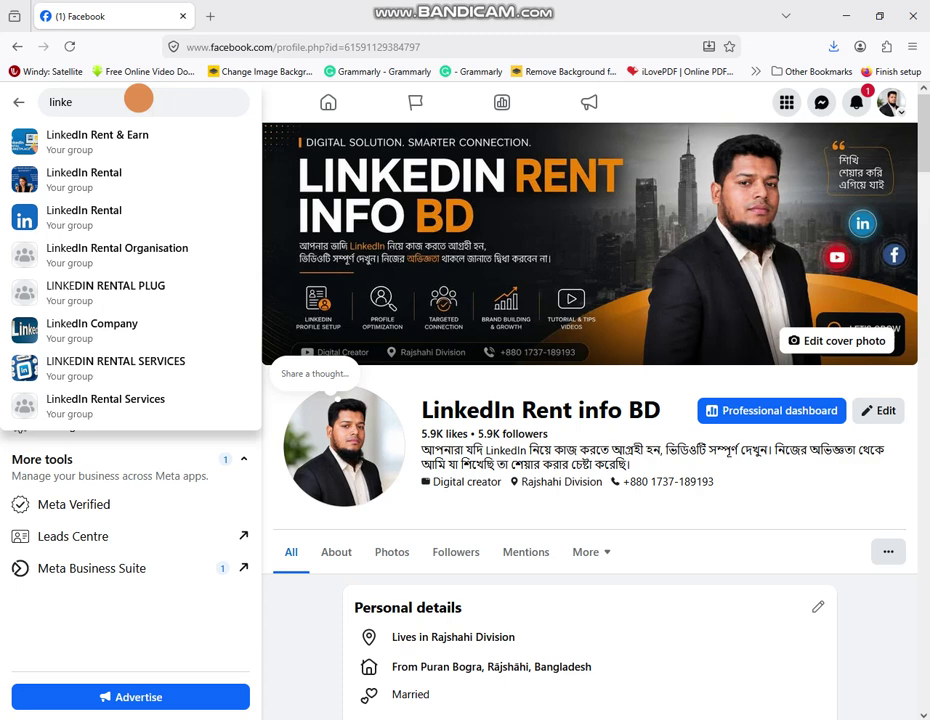
type("d")
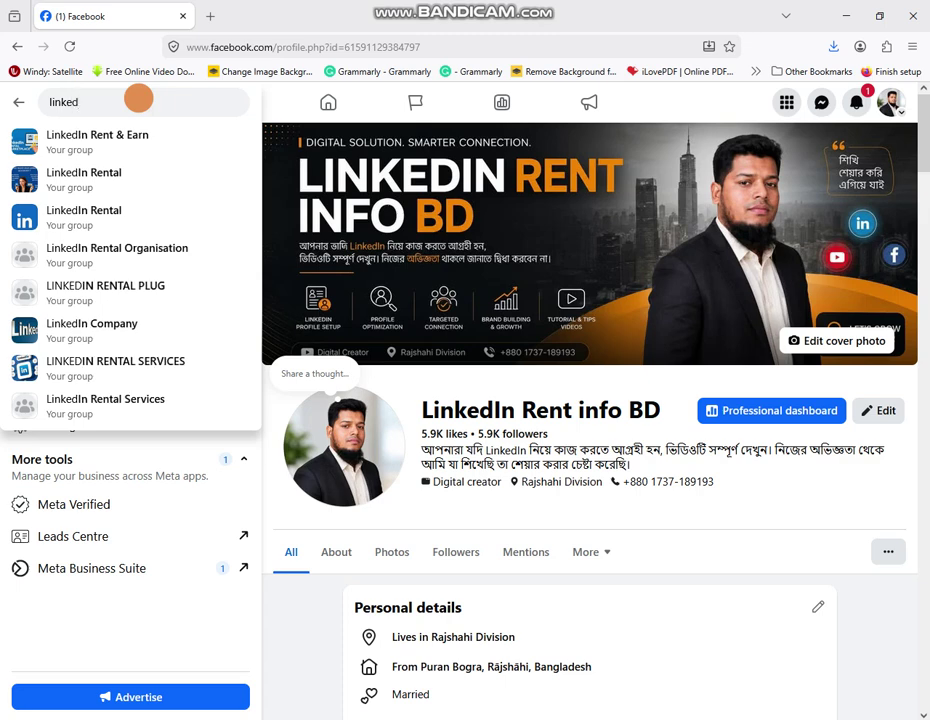
type("in")
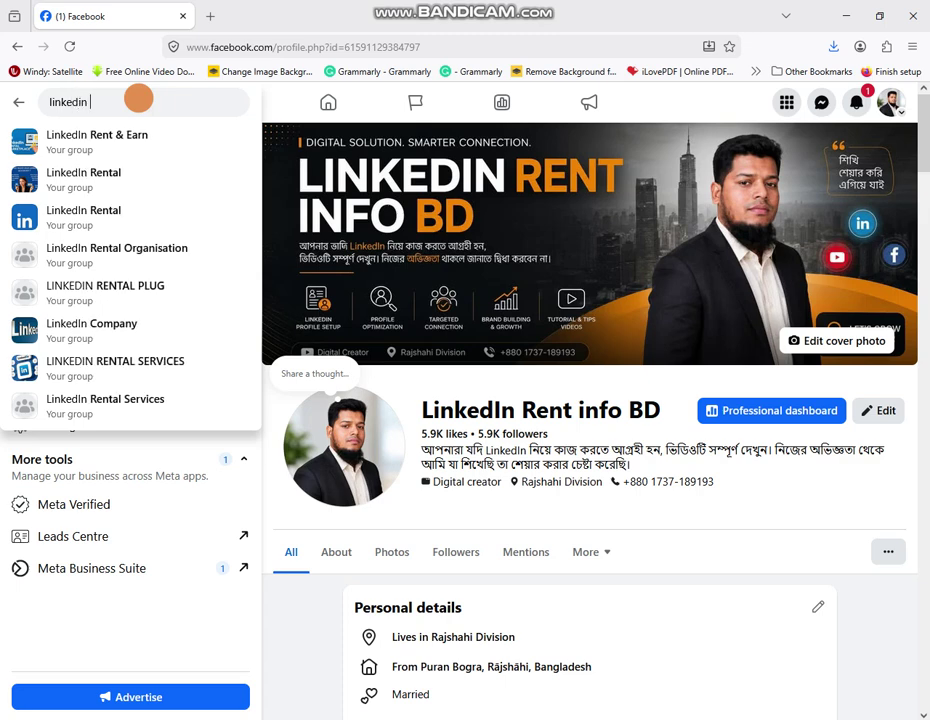
type(" c")
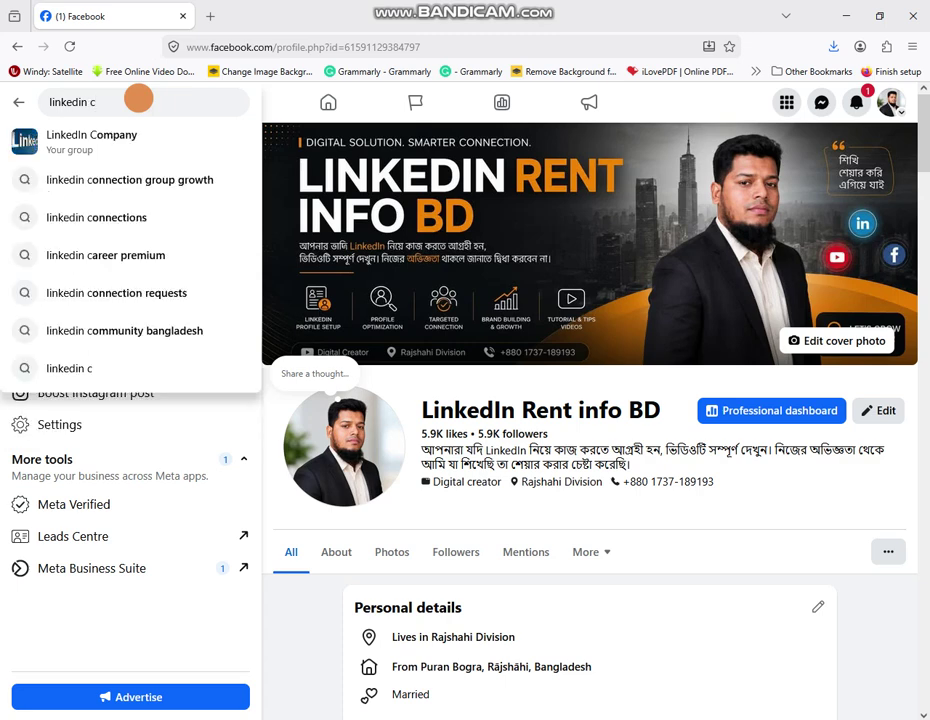
type("onn")
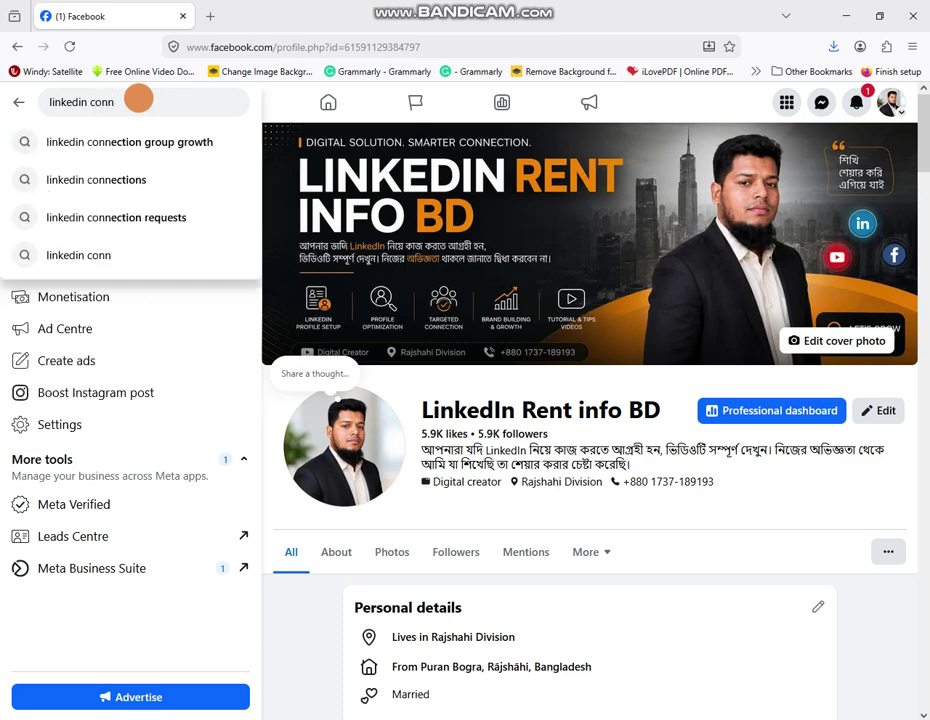
left_click(104, 183)
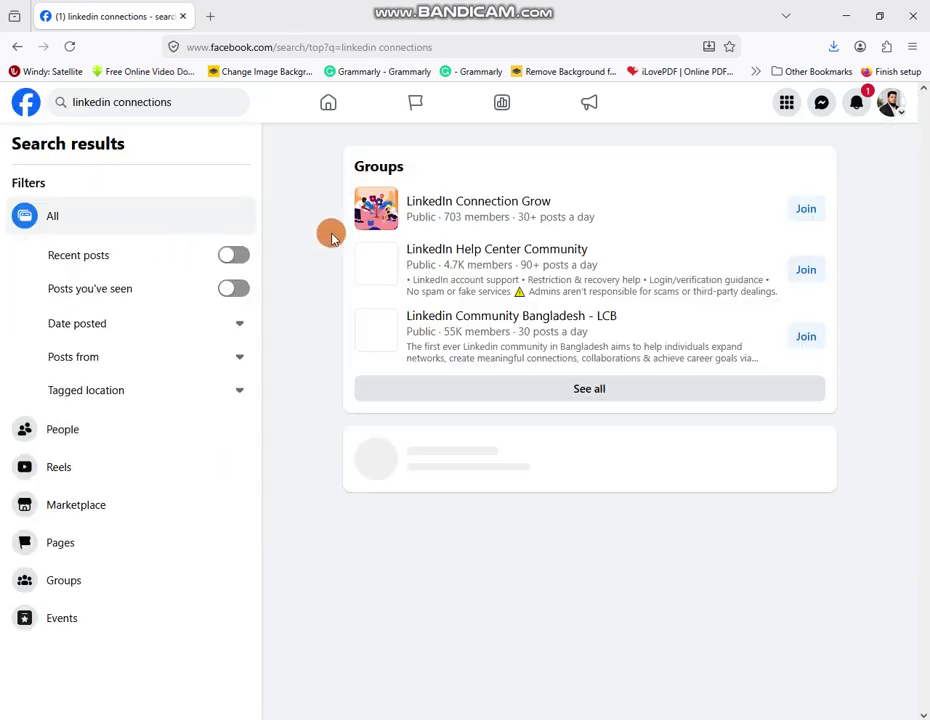
mouse_move(365, 203)
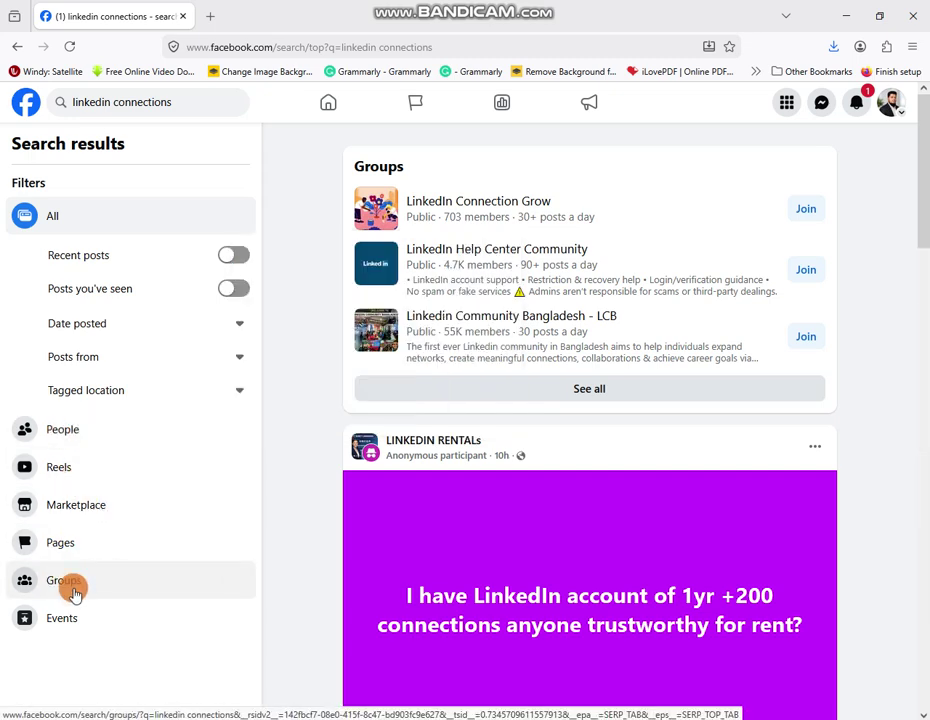
left_click(75, 588)
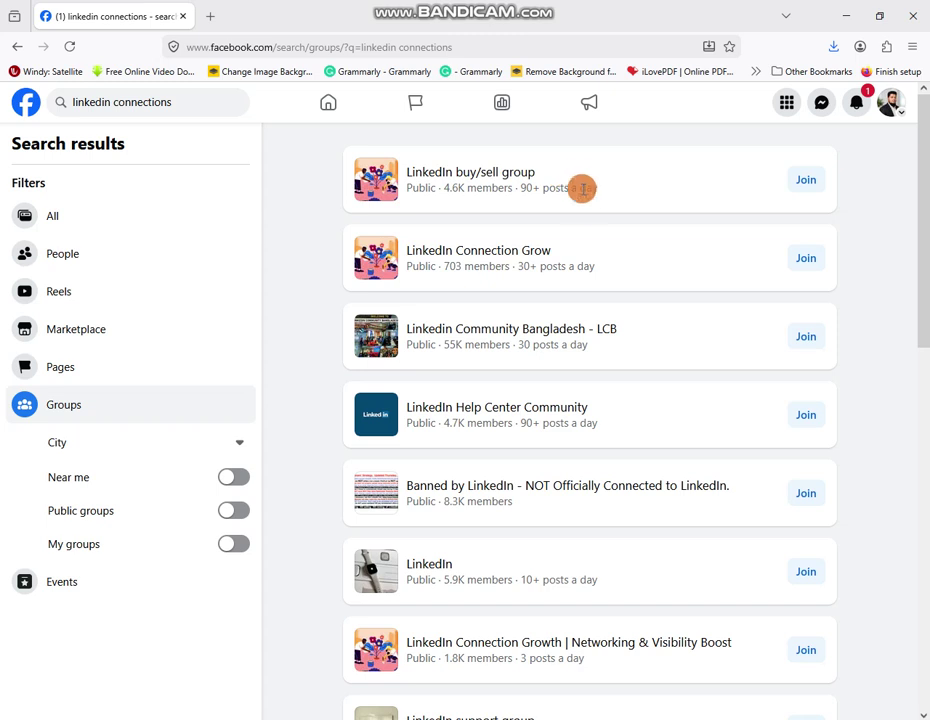
Open the LinkedIn Connection Grow group in a new tab and look through its discussion posts
middle_click(446, 259)
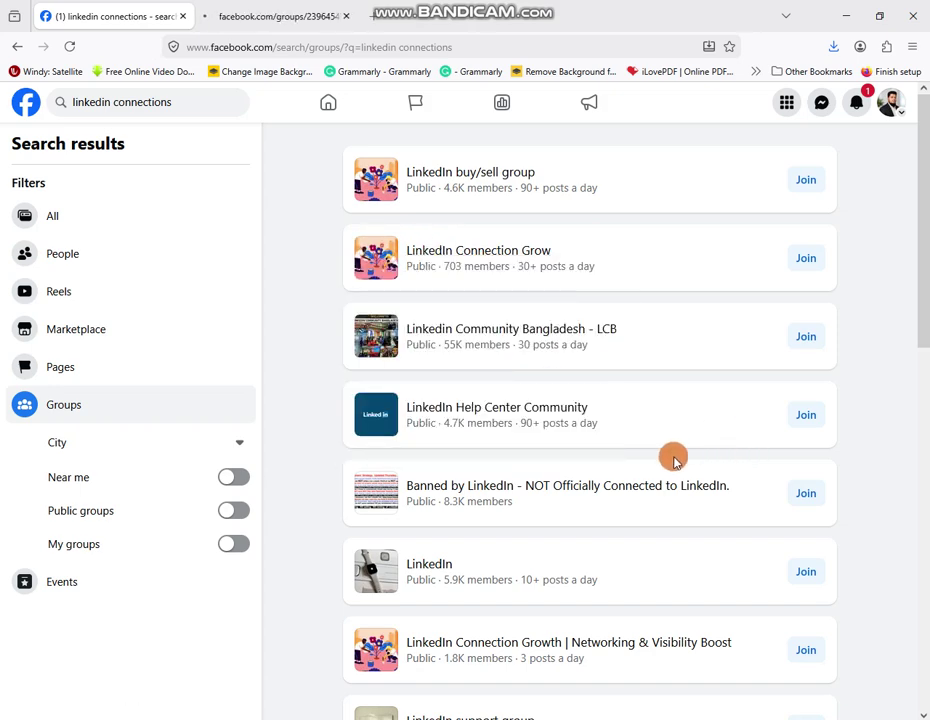
scroll(610, 425, "down", 2)
mouse_move(591, 395)
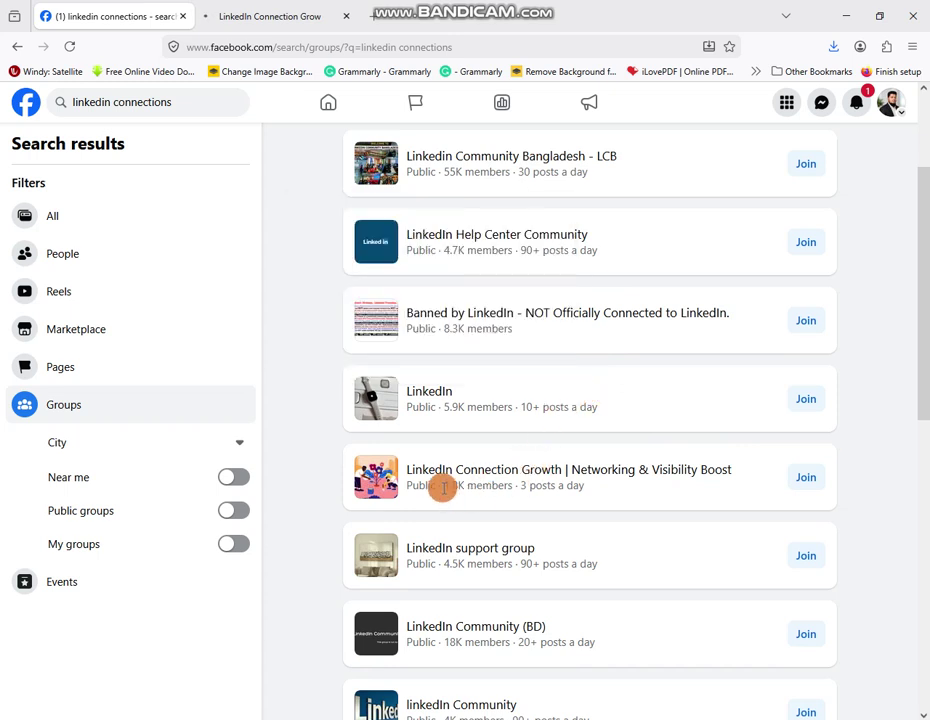
mouse_move(533, 475)
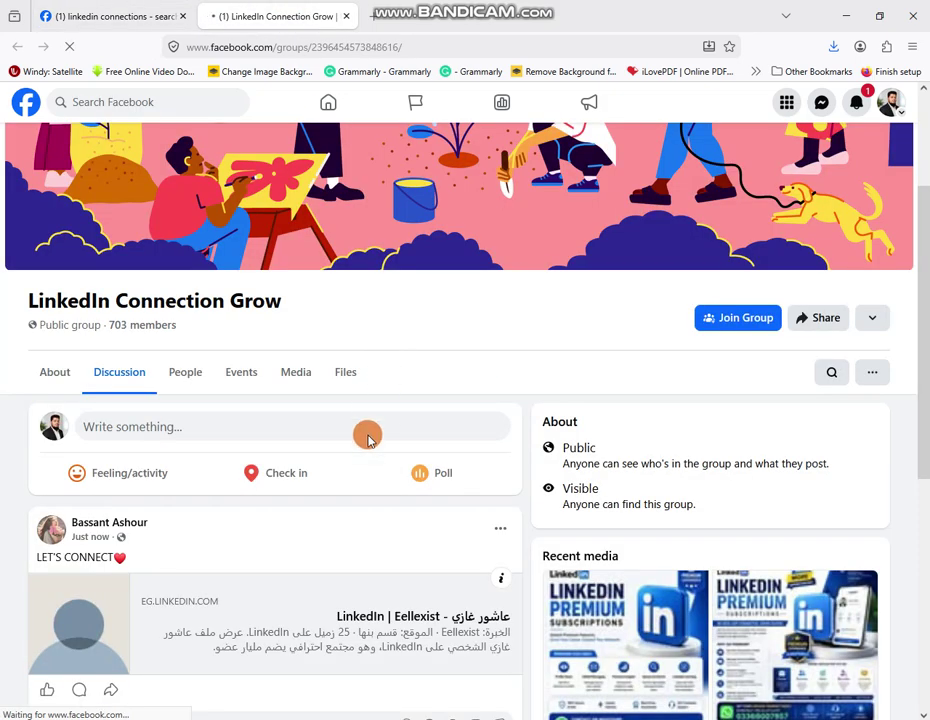
scroll(367, 440, "down", 5)
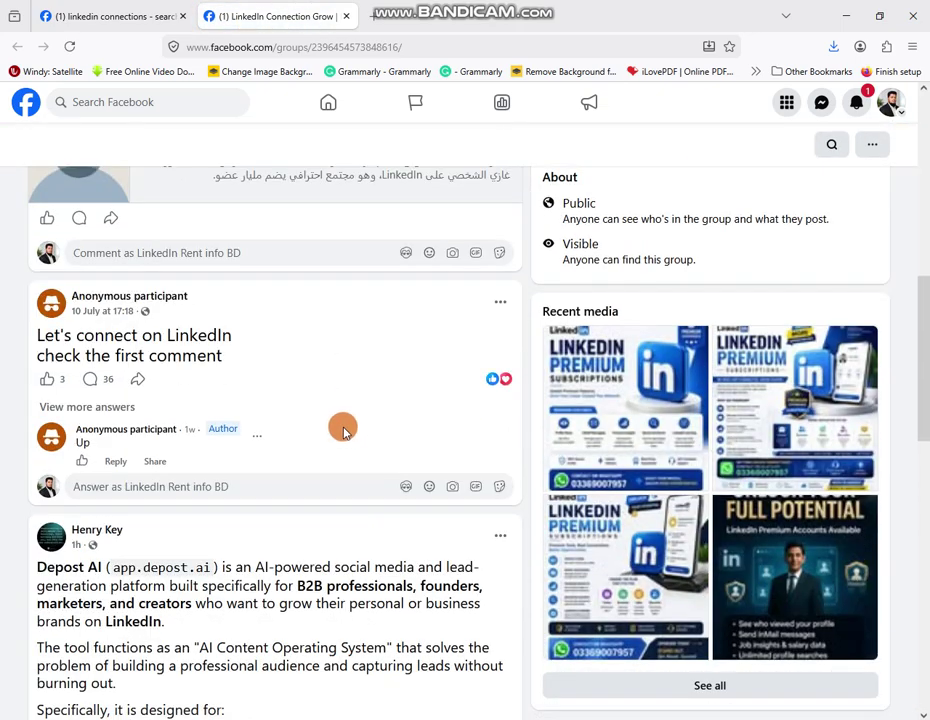
scroll(340, 427, "down", 5)
scroll(337, 430, "up", 8)
scroll(336, 428, "up", 3)
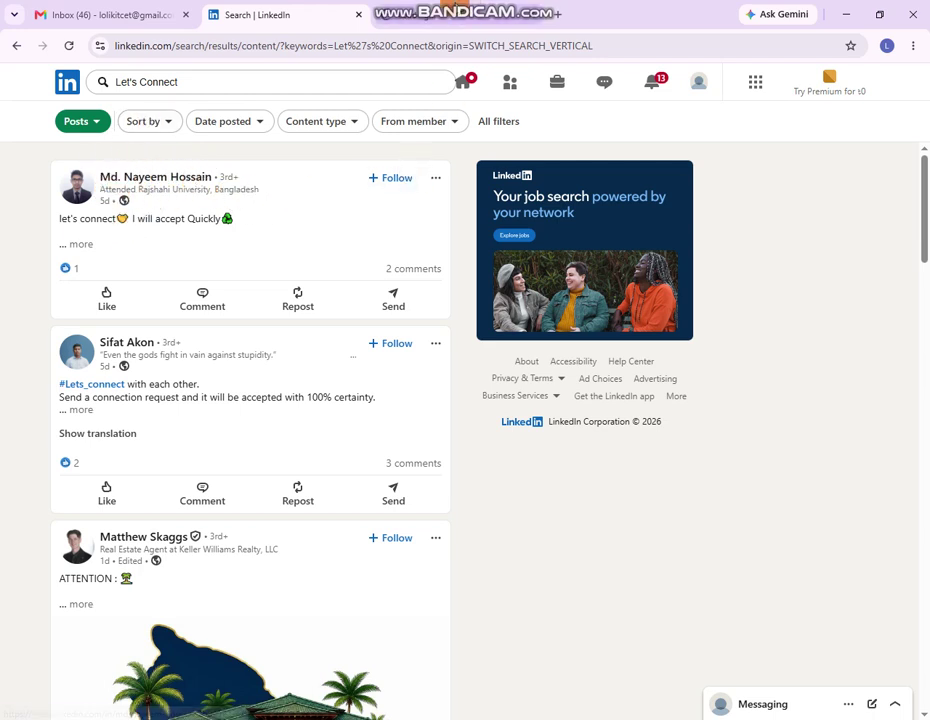
Switch back to LinkedIn and check the About this member details on the first post author's profile
left_click(419, 189)
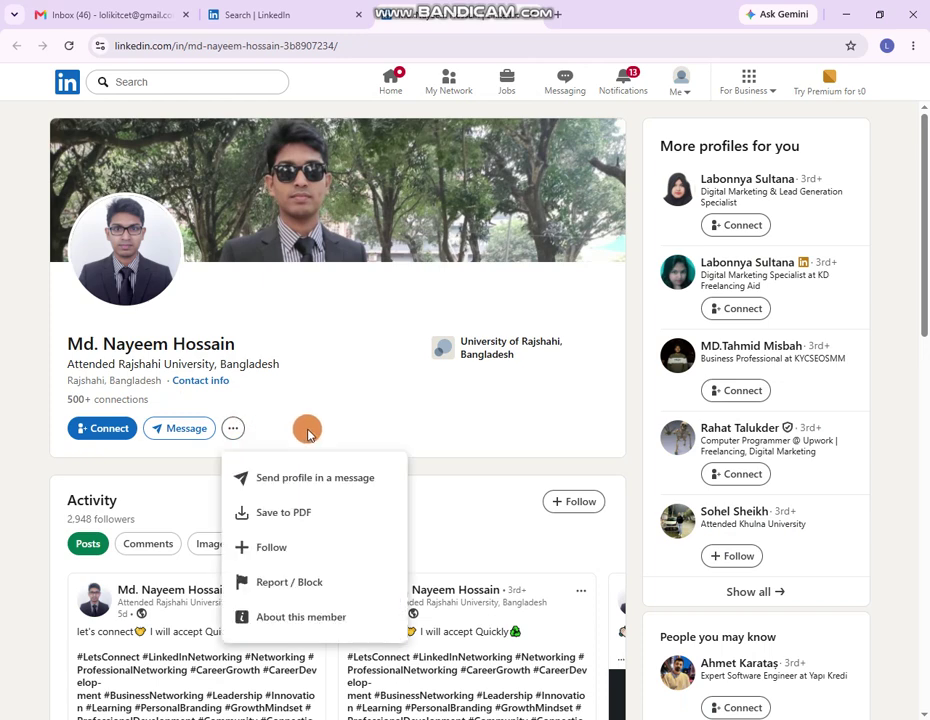
left_click(289, 611)
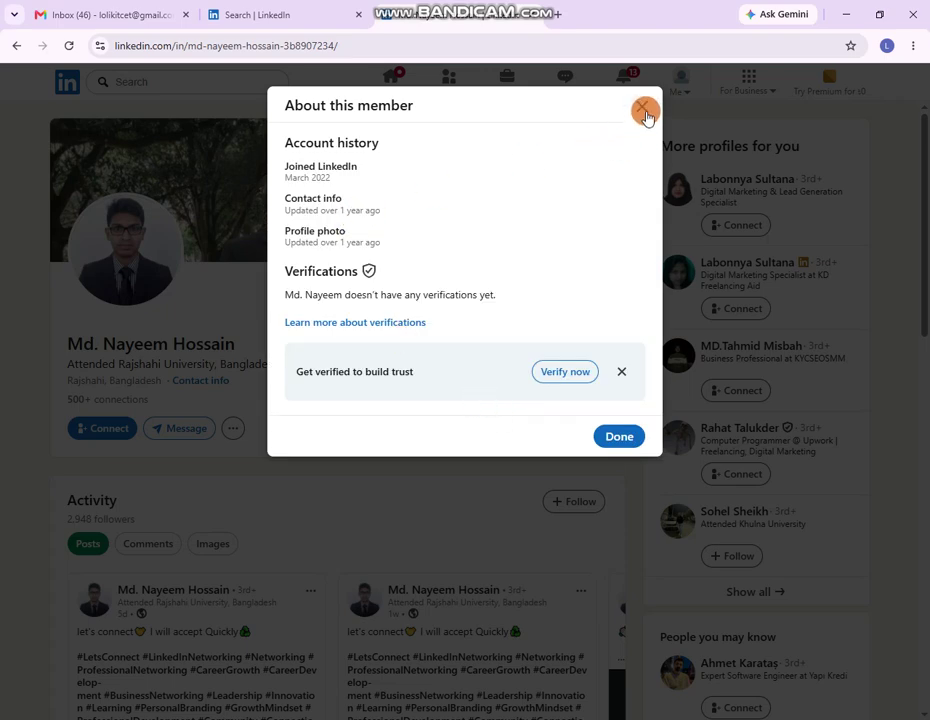
left_click(642, 108)
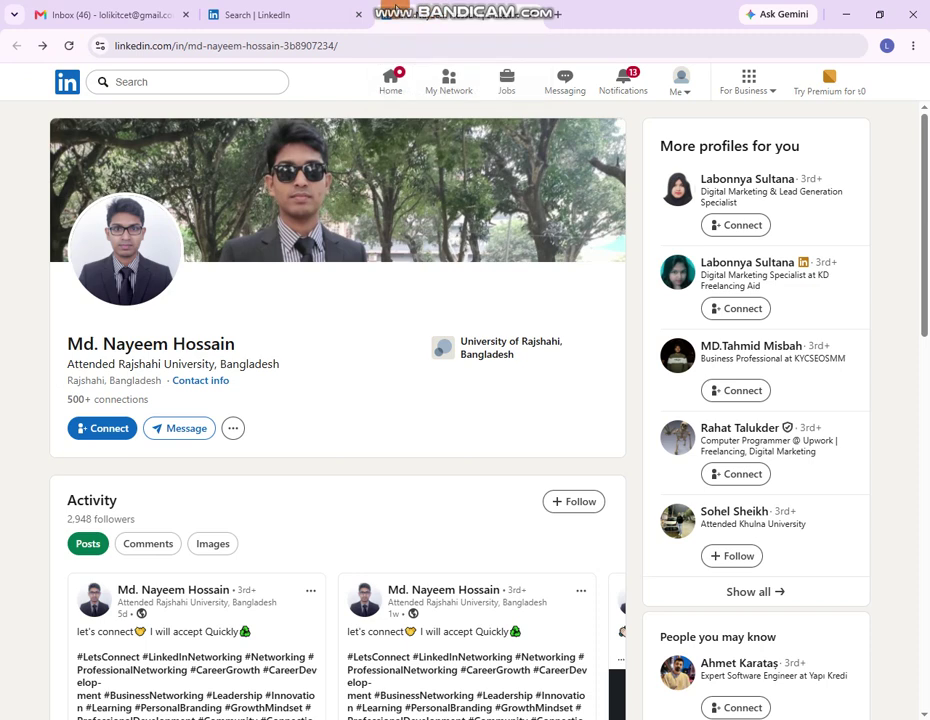
From the "Let's Connect" search results, open the first post author's profile in a new tab and copy the post's line "let's connect I will accept Quickly"
left_click(283, 18)
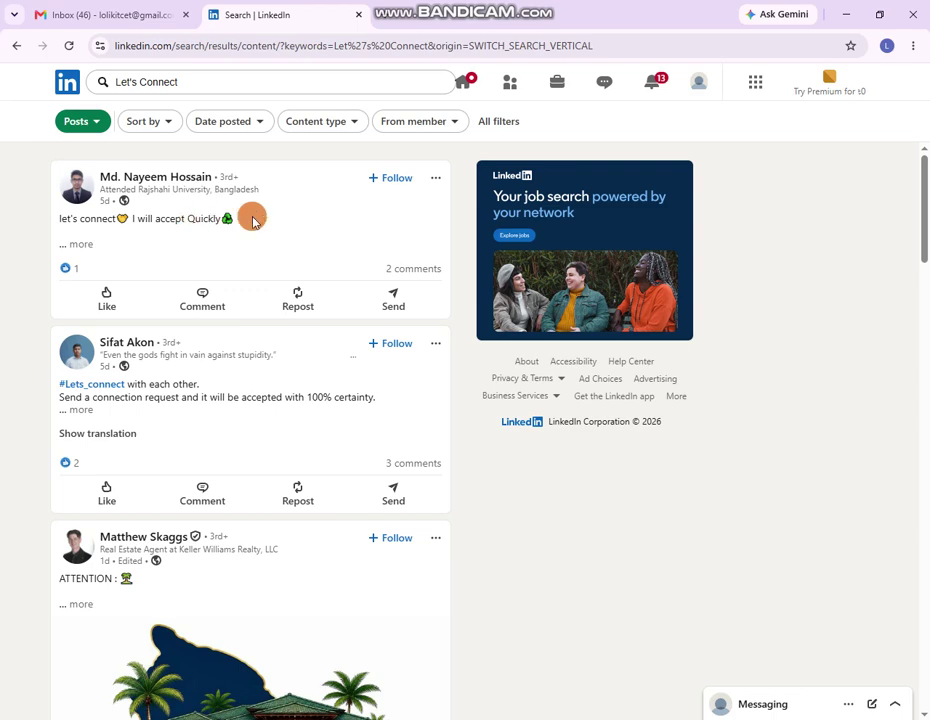
left_click(162, 178)
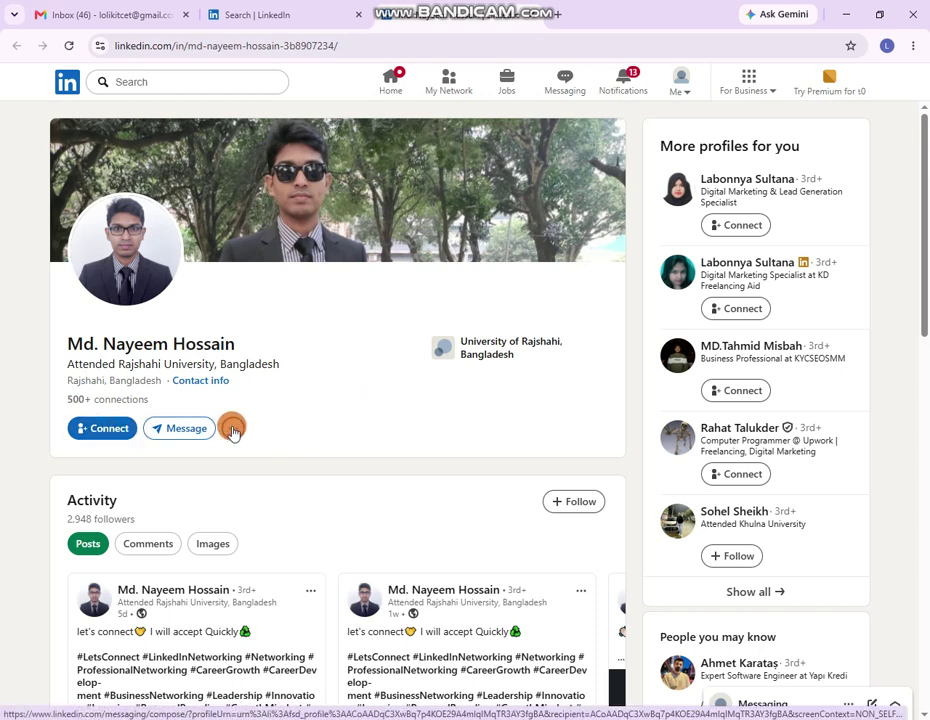
left_click(298, 10)
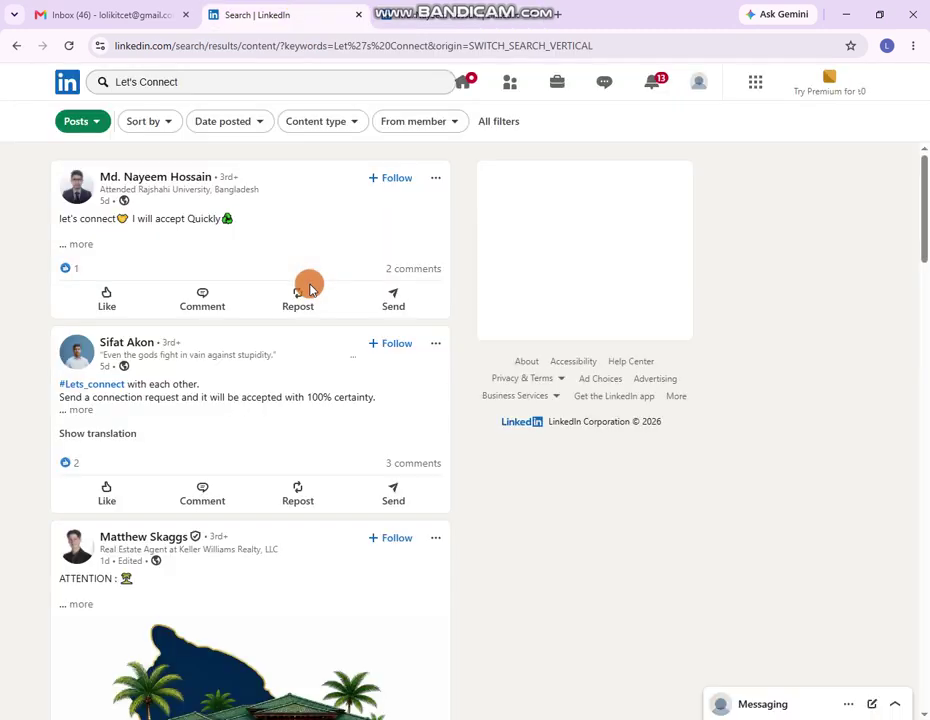
left_click_drag(238, 221, 61, 217)
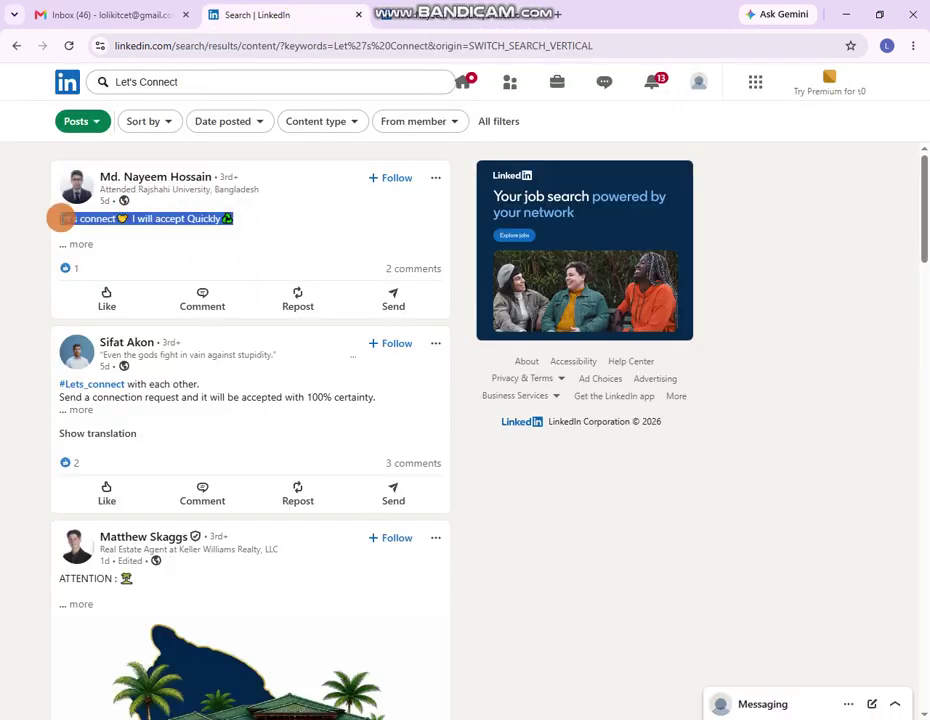
right_click(61, 217)
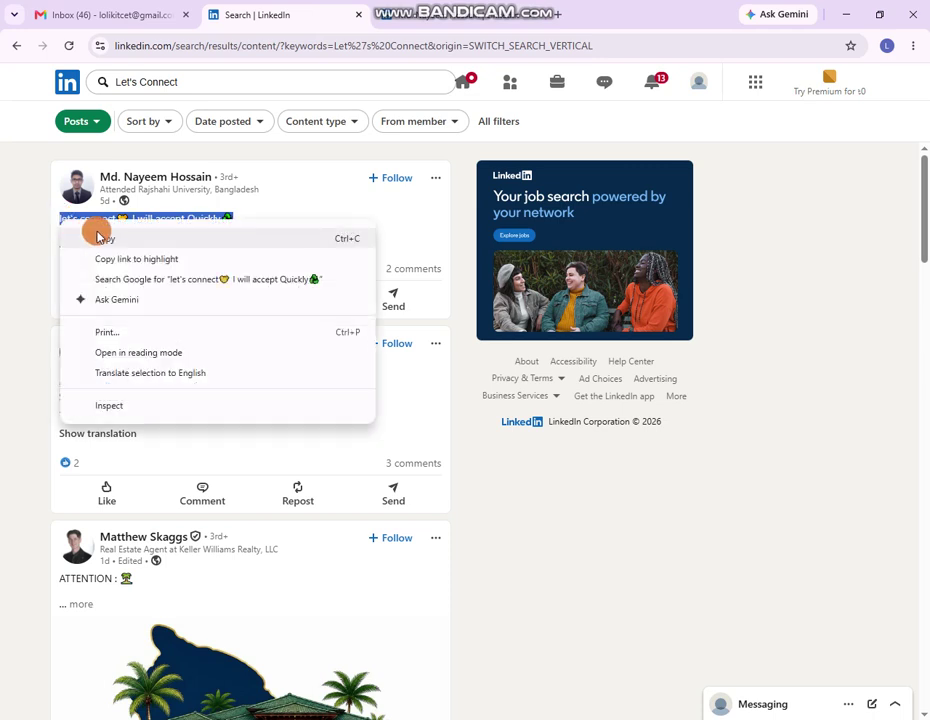
left_click(98, 236)
left_click(83, 250)
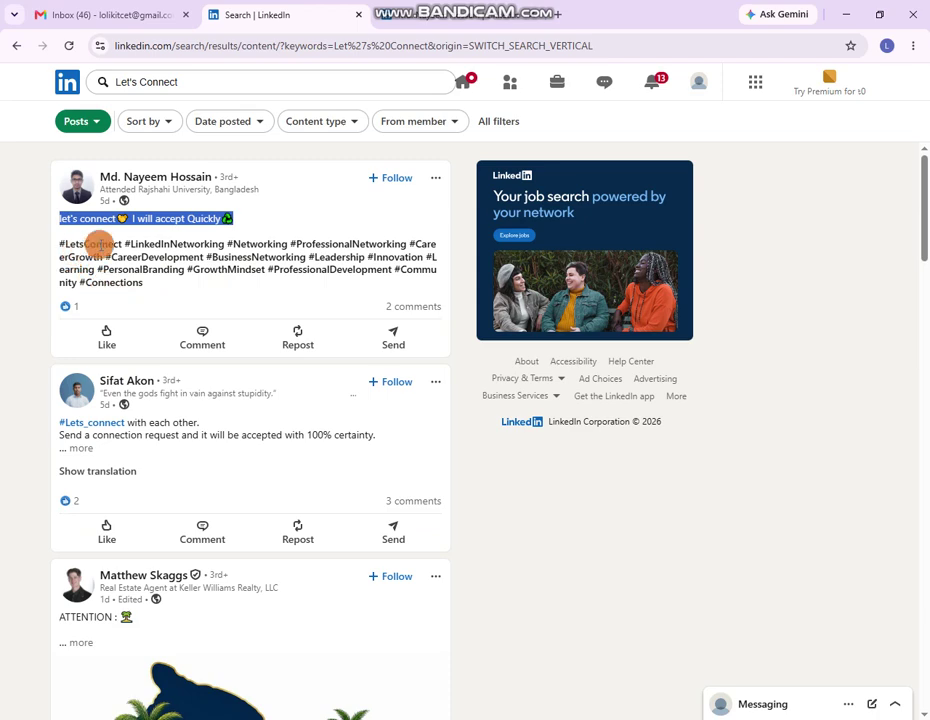
Check the extra options on the first post author's profile and start a connection invitation
left_click(463, 7)
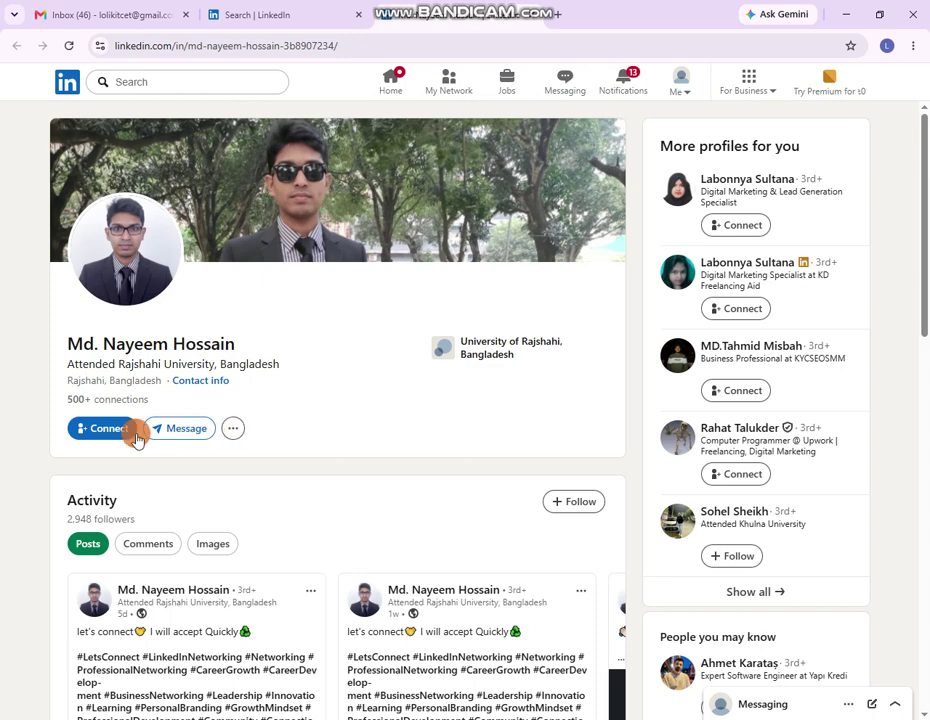
left_click(234, 429)
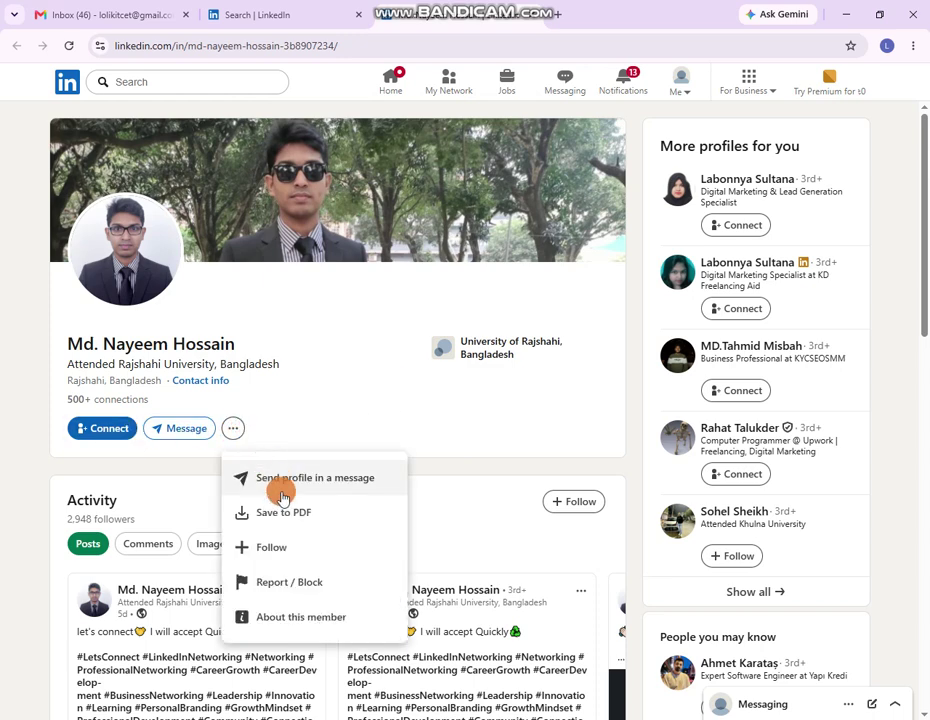
left_click(333, 330)
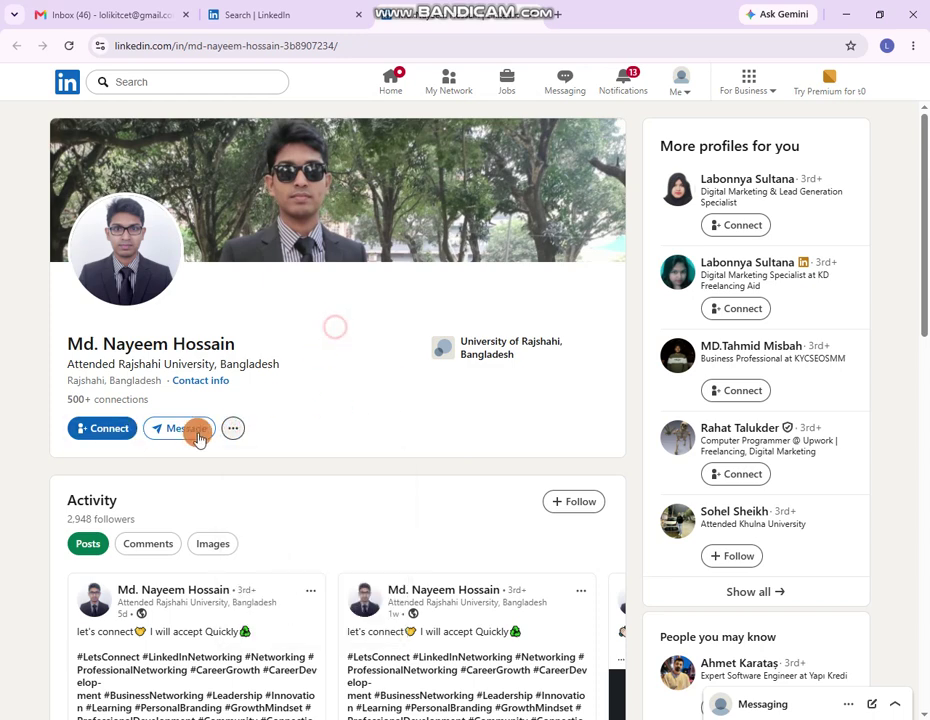
left_click(94, 434)
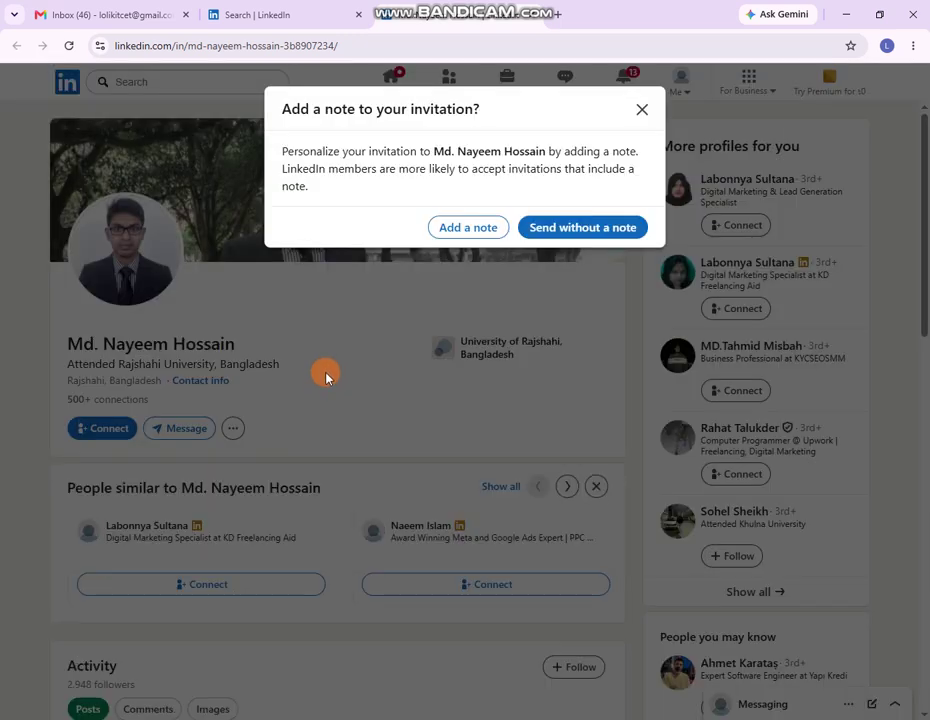
Send the invitation with a note greeting the author by first name followed by the copied post line, and decline the verification offer
left_click(470, 228)
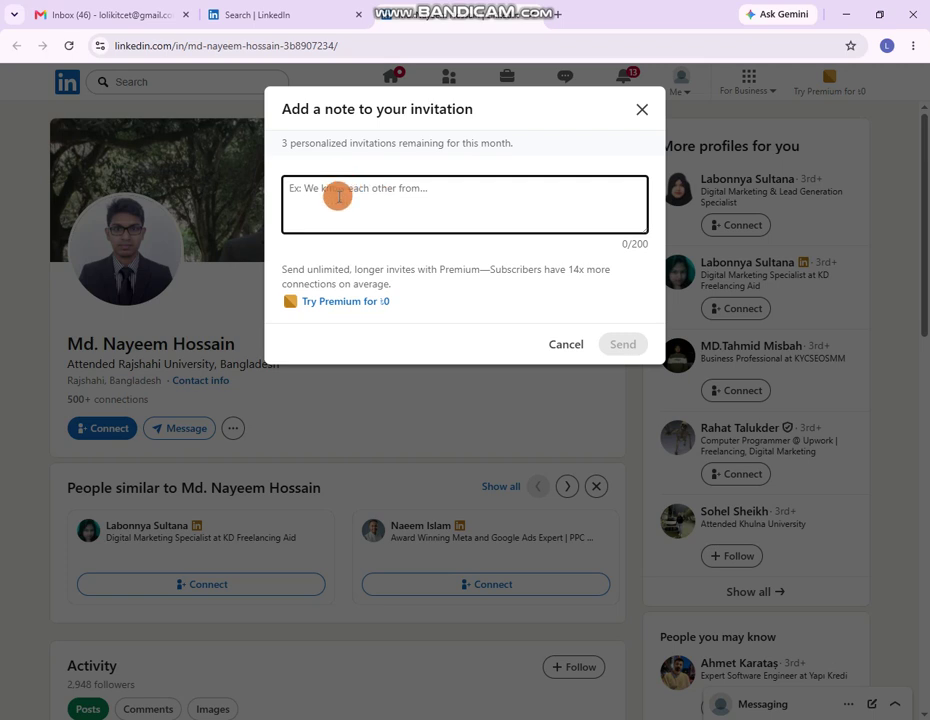
type("hi nayeem")
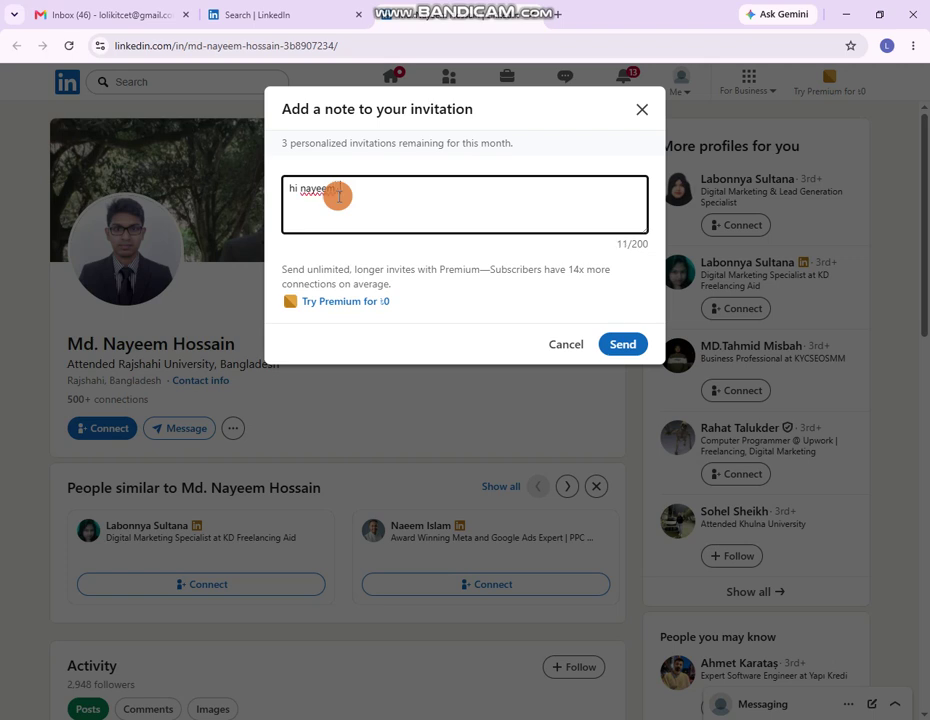
key("ctrl+v")
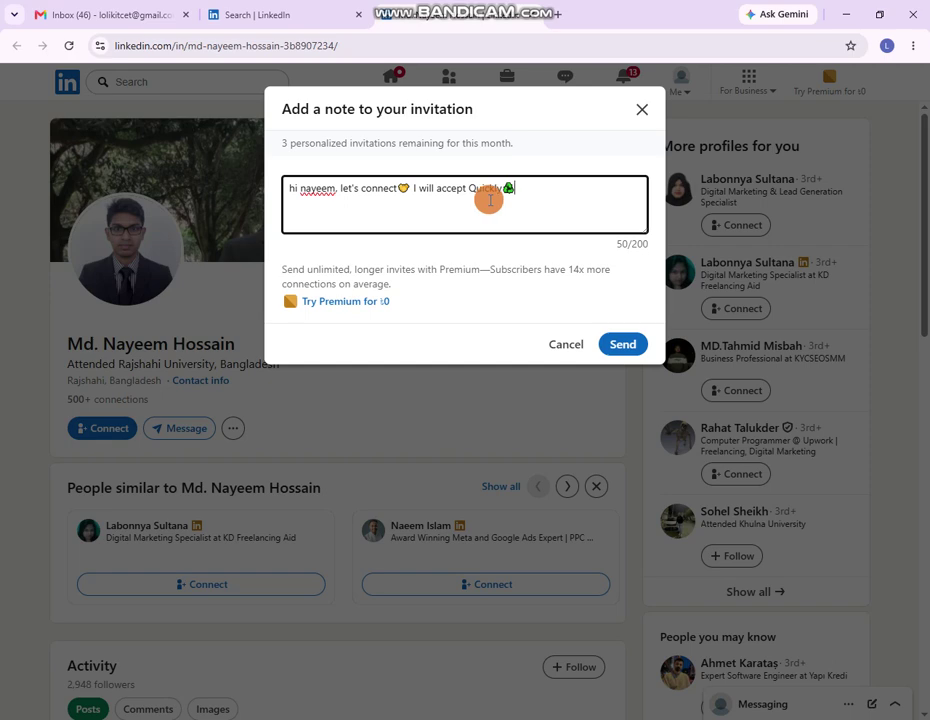
left_click(622, 346)
left_click(577, 430)
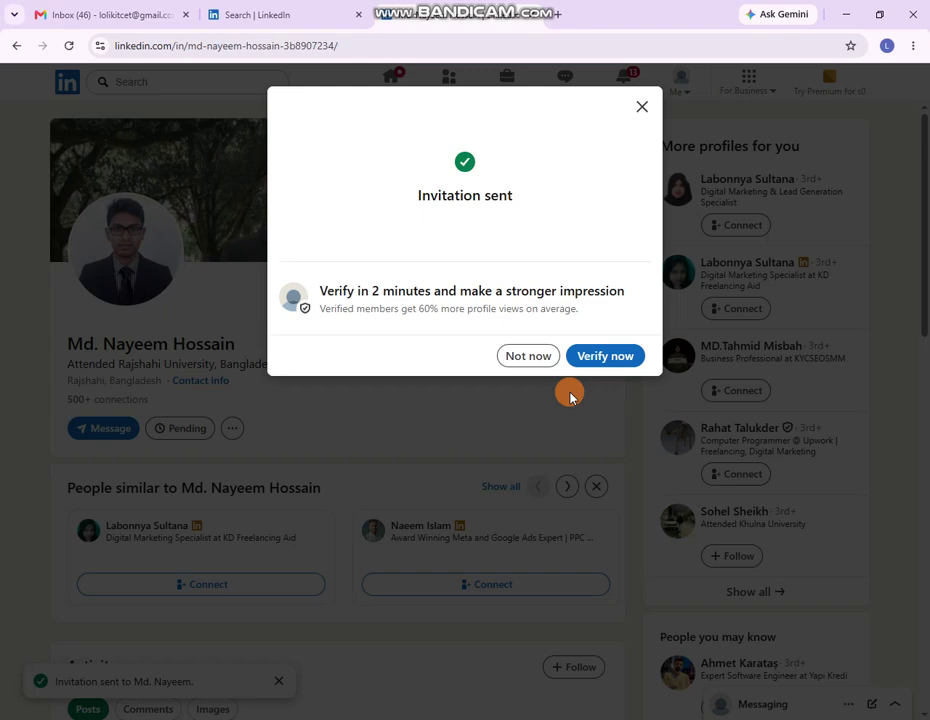
left_click(527, 358)
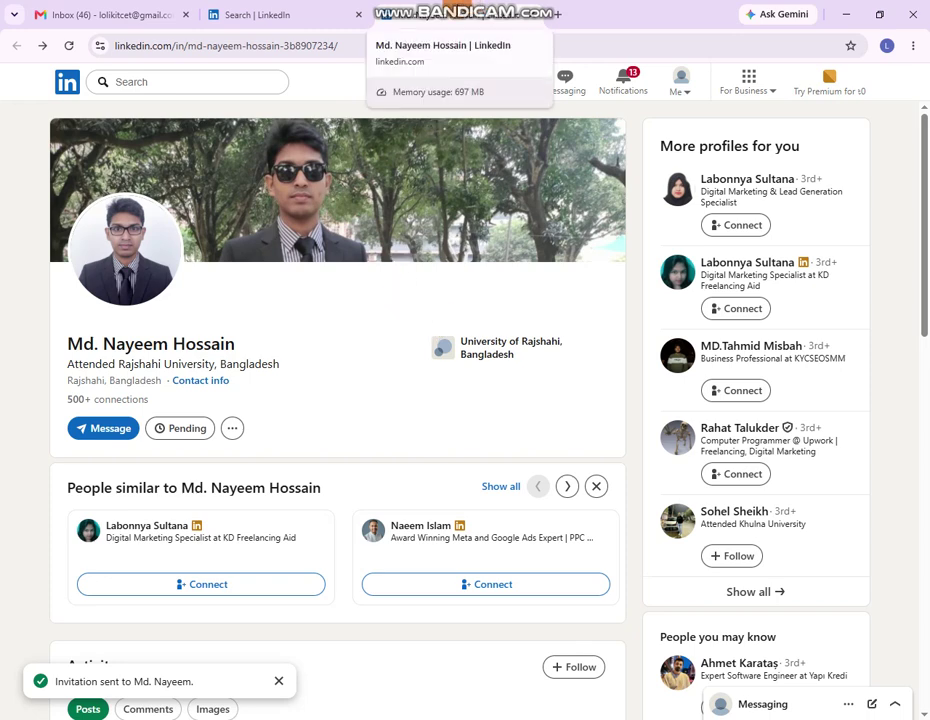
Go back to the LinkedIn home feed and open your own profile
key("alt+Left")
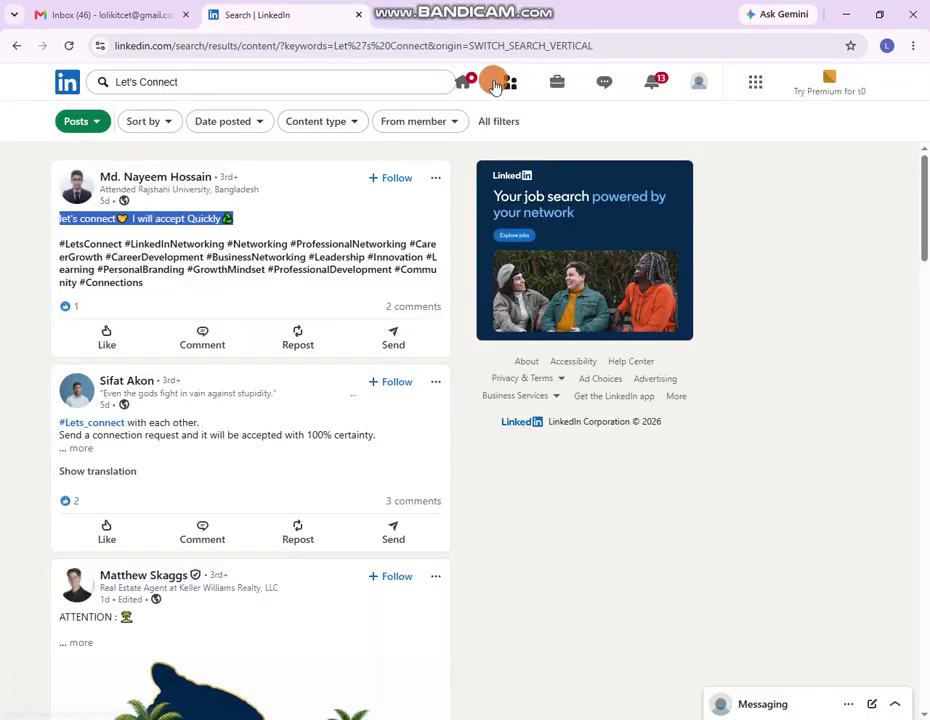
left_click(462, 81)
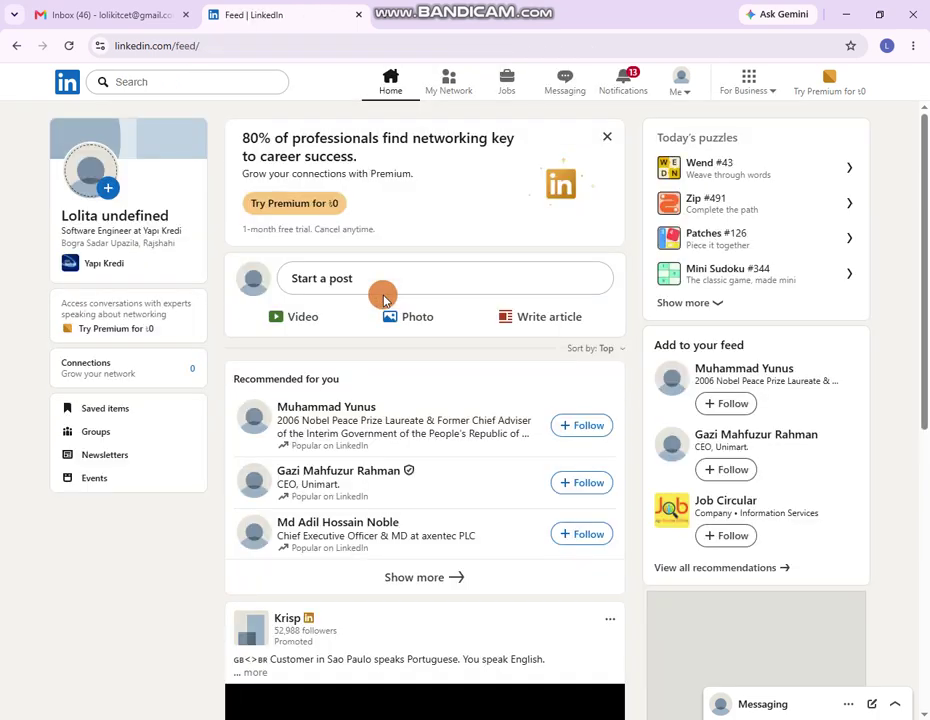
left_click(129, 216)
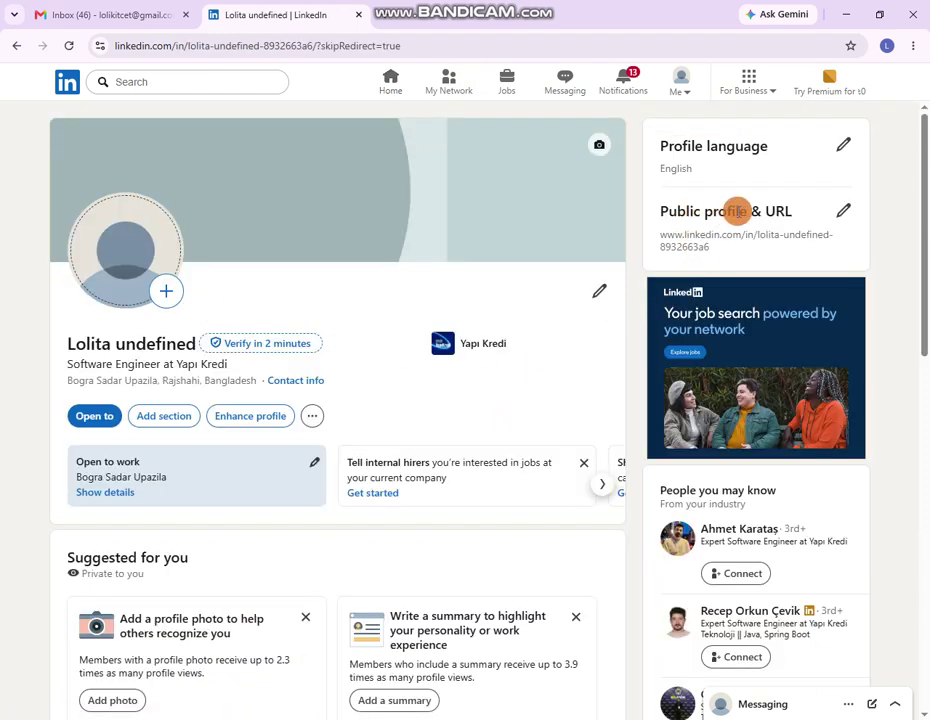
Copy your public profile URL from the Public profile & URL section
left_click(843, 213)
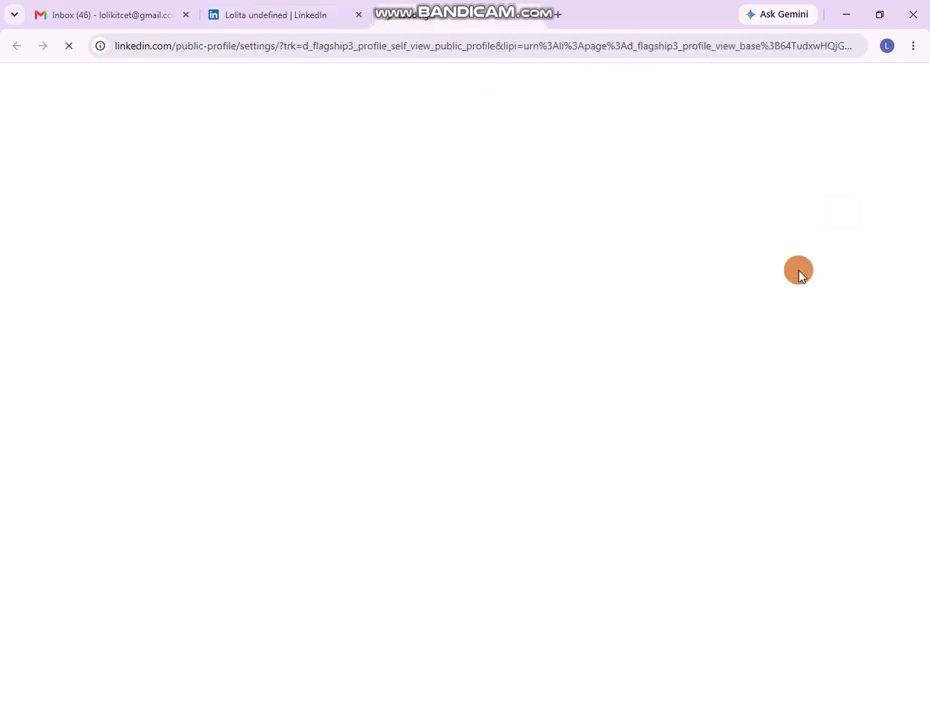
left_click(531, 14)
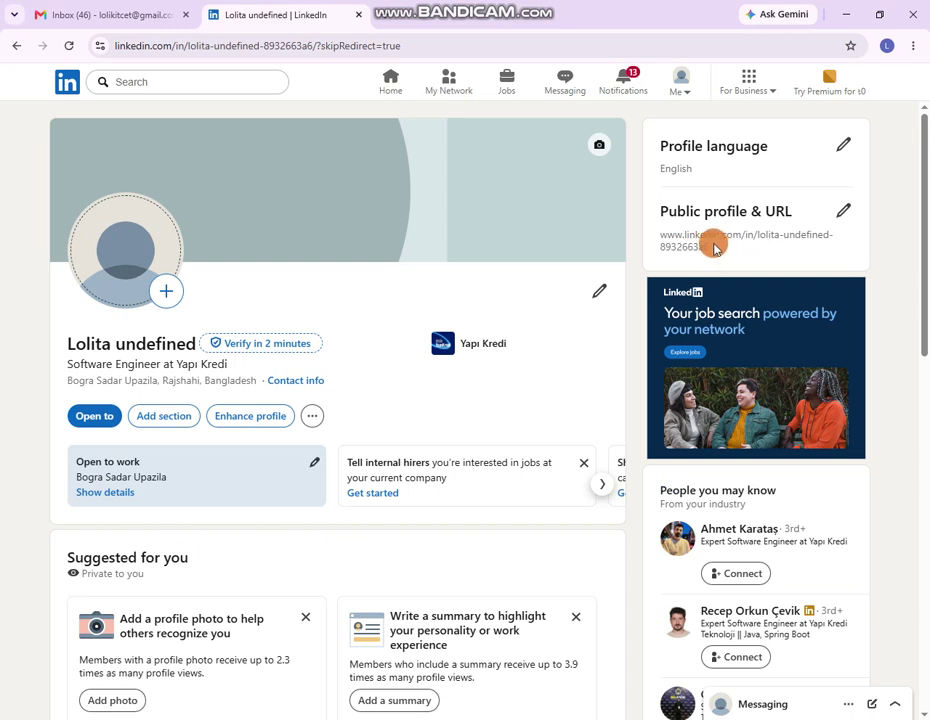
triple_click(668, 234)
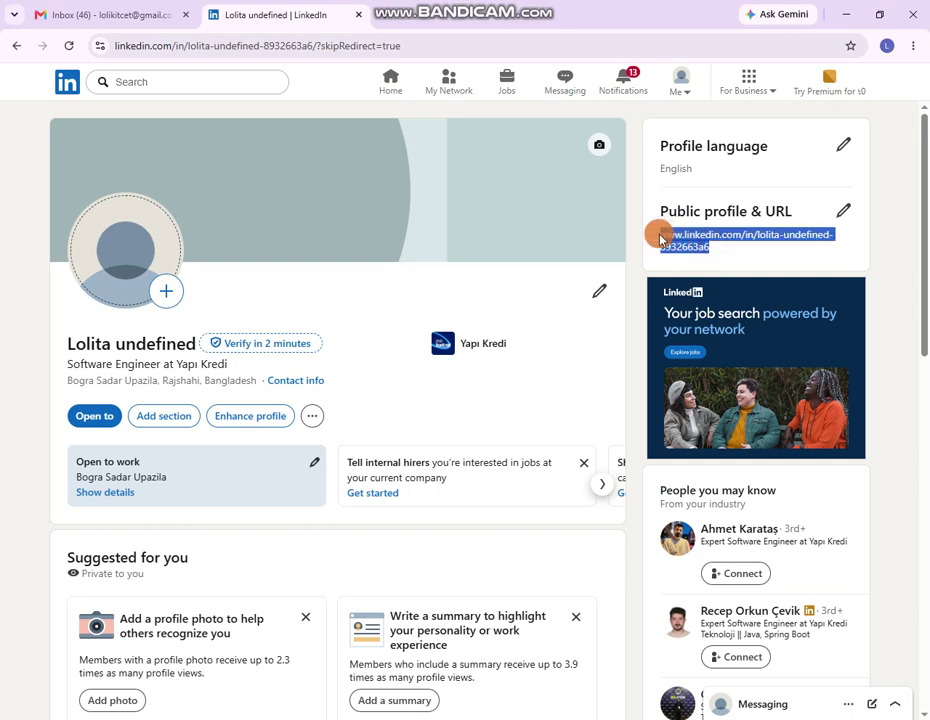
left_click(185, 46)
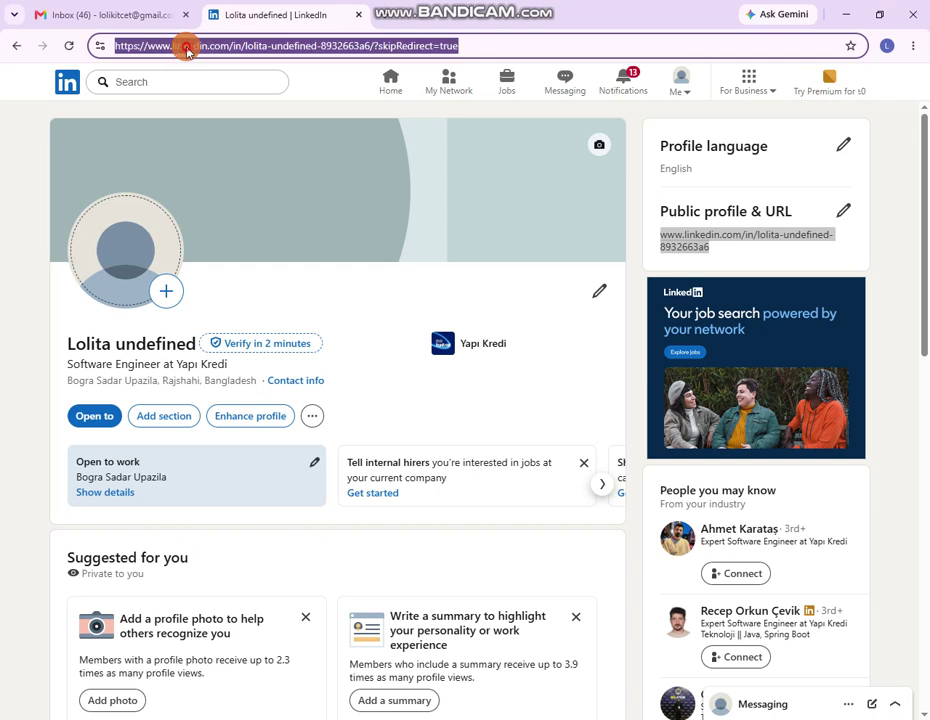
right_click(698, 241)
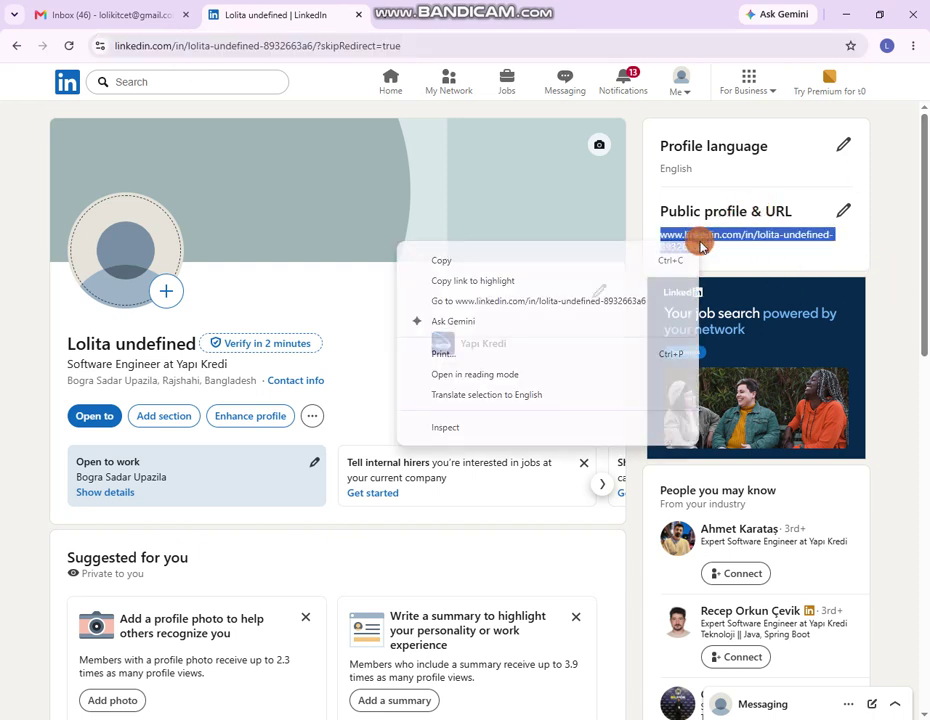
left_click(484, 262)
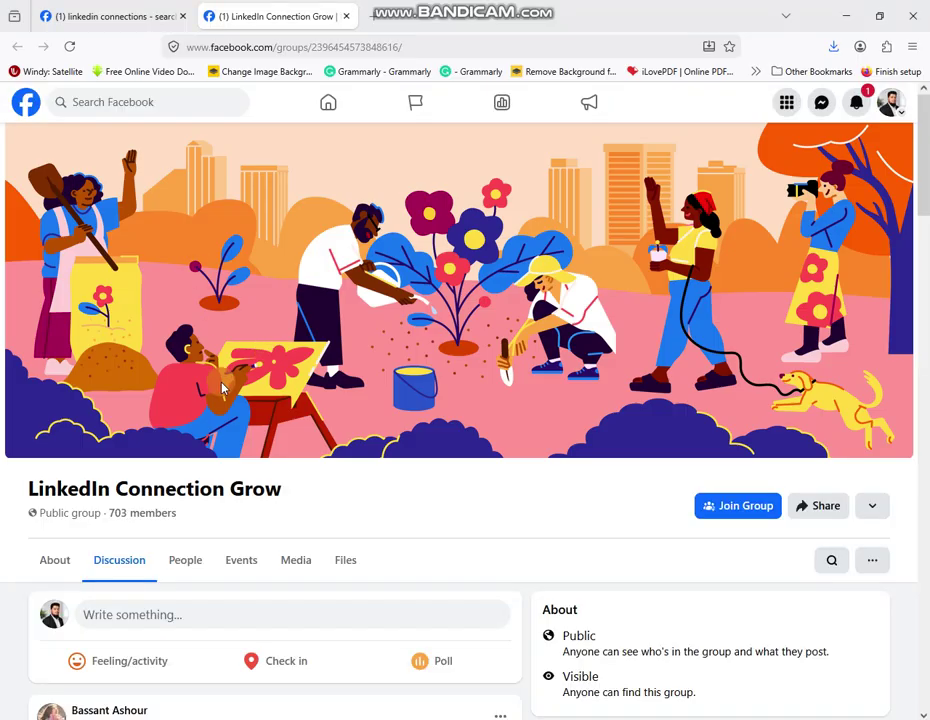
Switch to the LinkedIn Connection Grow group on Facebook and post the copied profile URL as a comment on the first "LET'S CONNECT" post
scroll(217, 380, "down", 5)
scroll(216, 365, "up", 3)
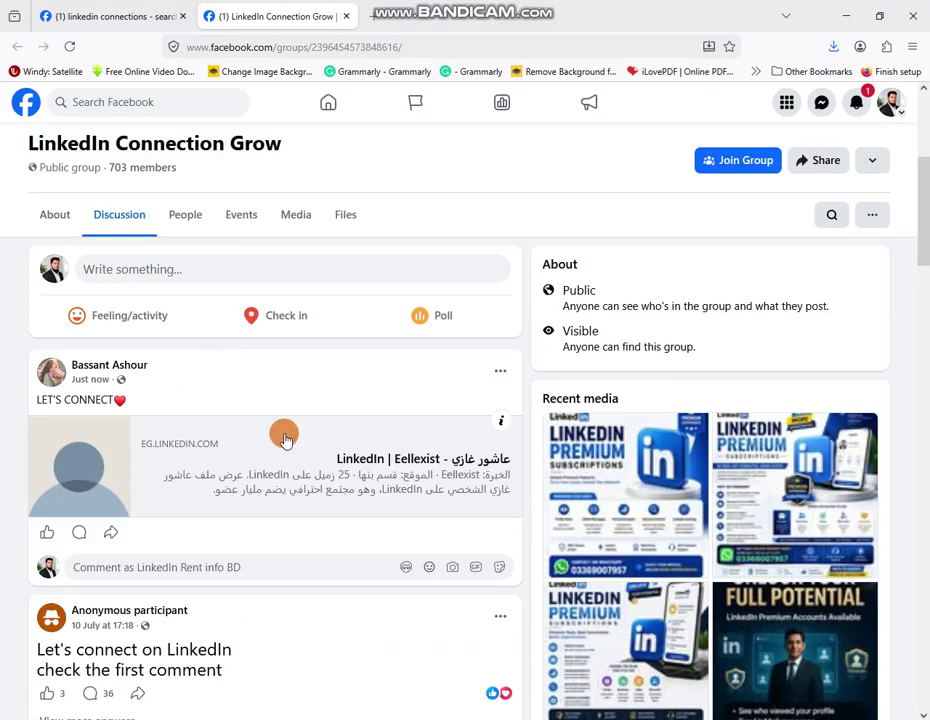
left_click(174, 568)
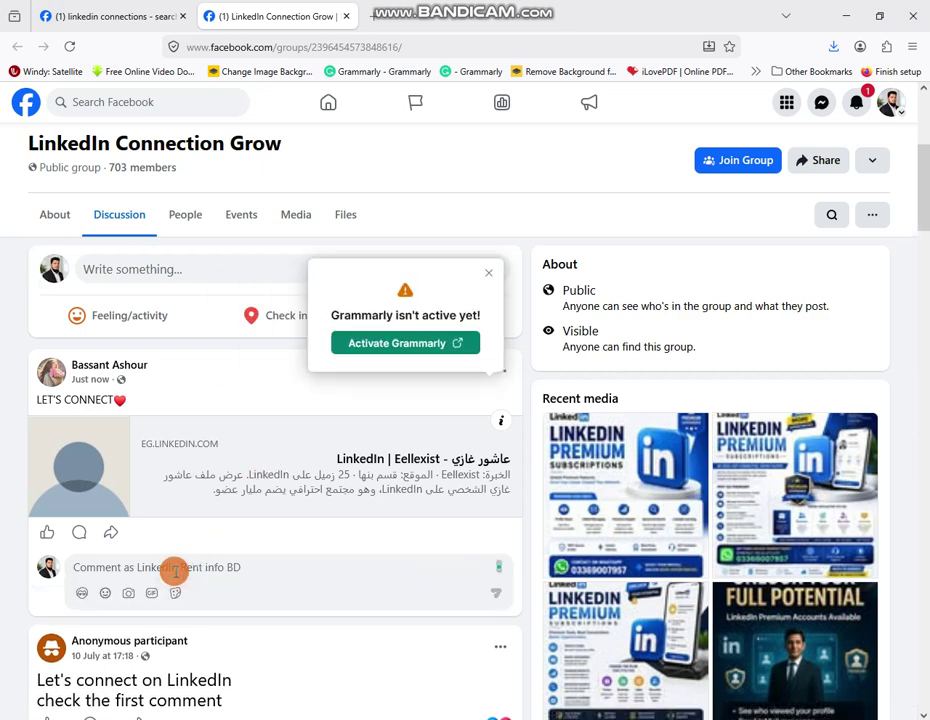
key("ctrl+v")
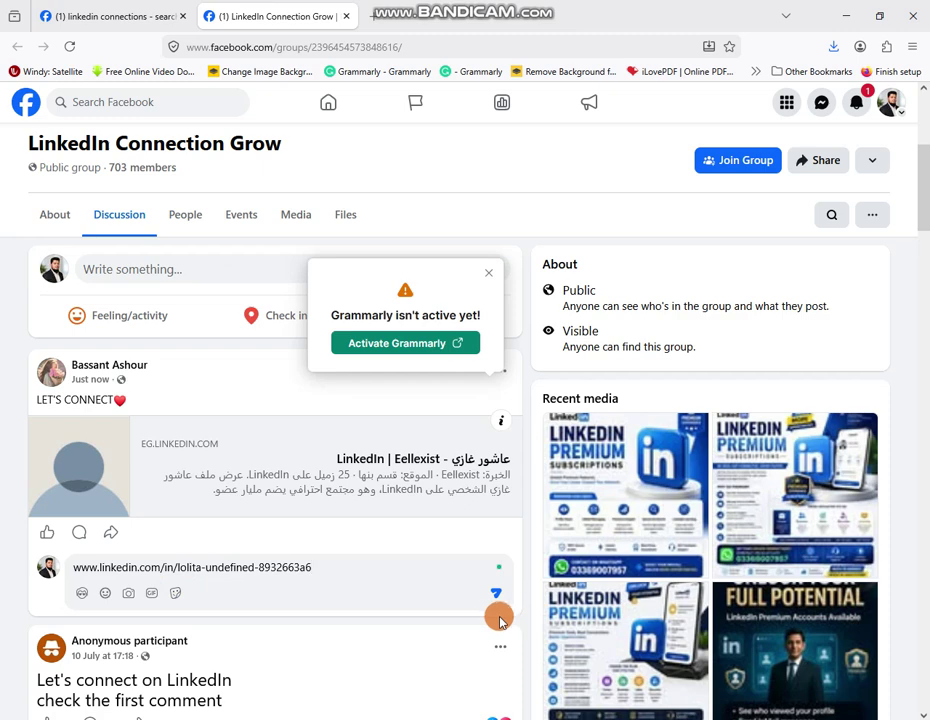
key("Return")
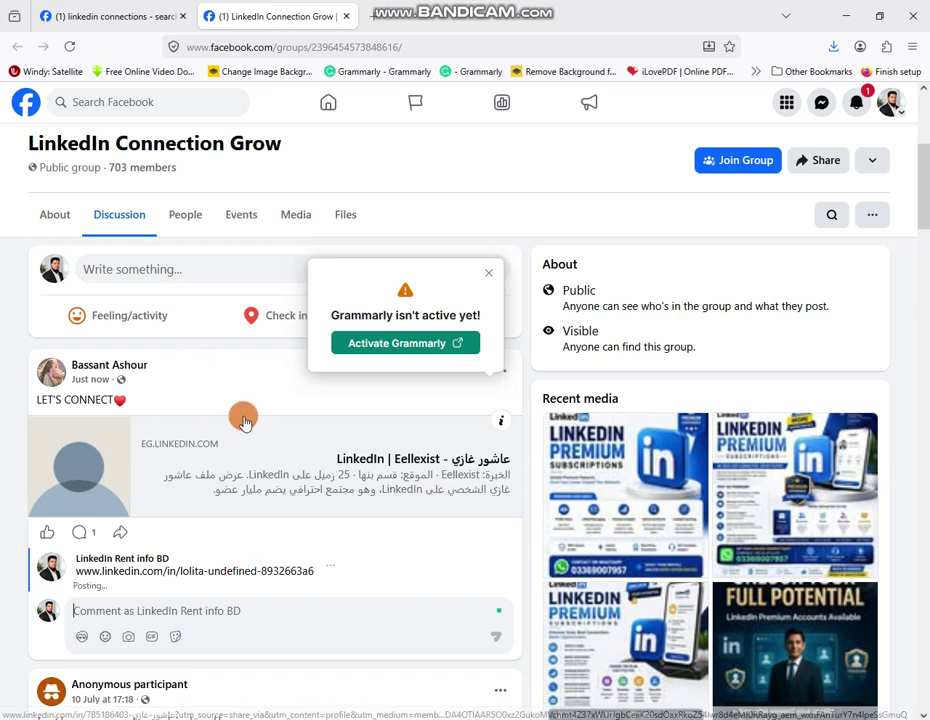
scroll(243, 390, "down", 3)
scroll(243, 390, "up", 3)
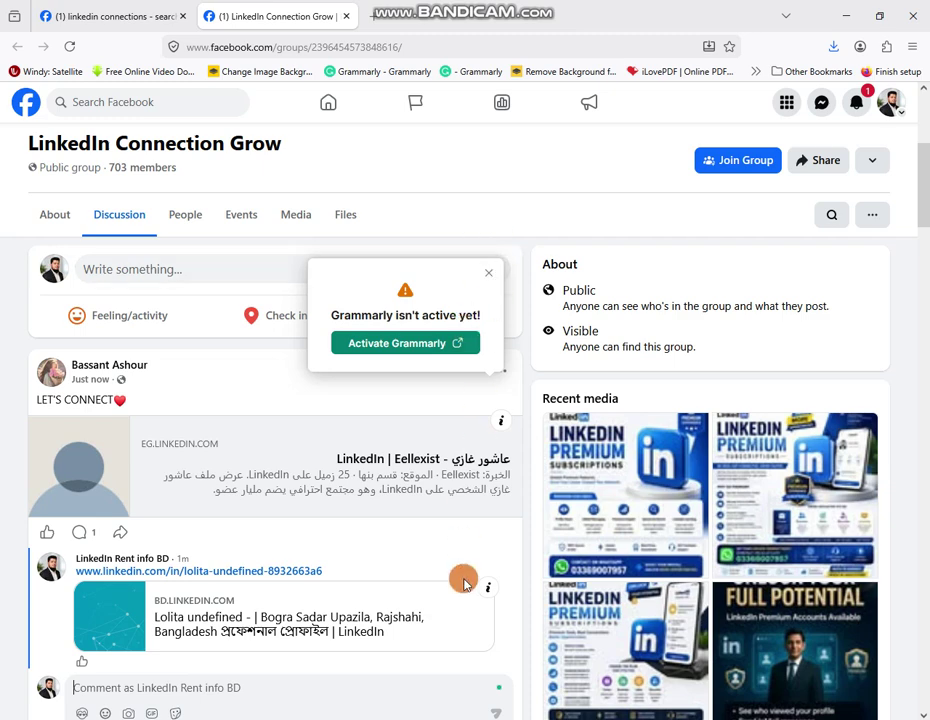
mouse_move(507, 719)
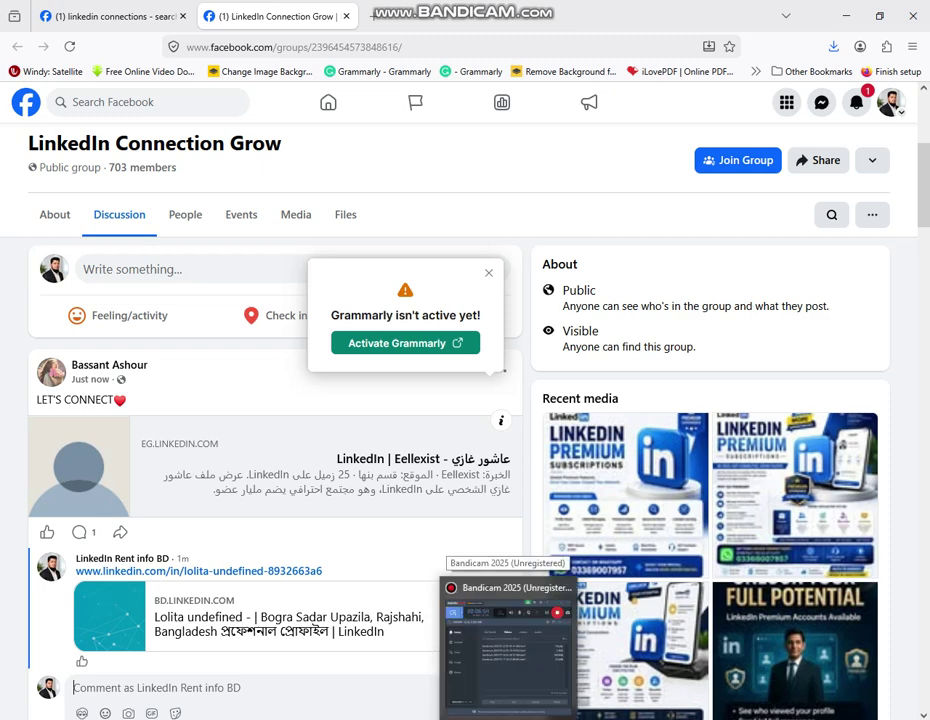